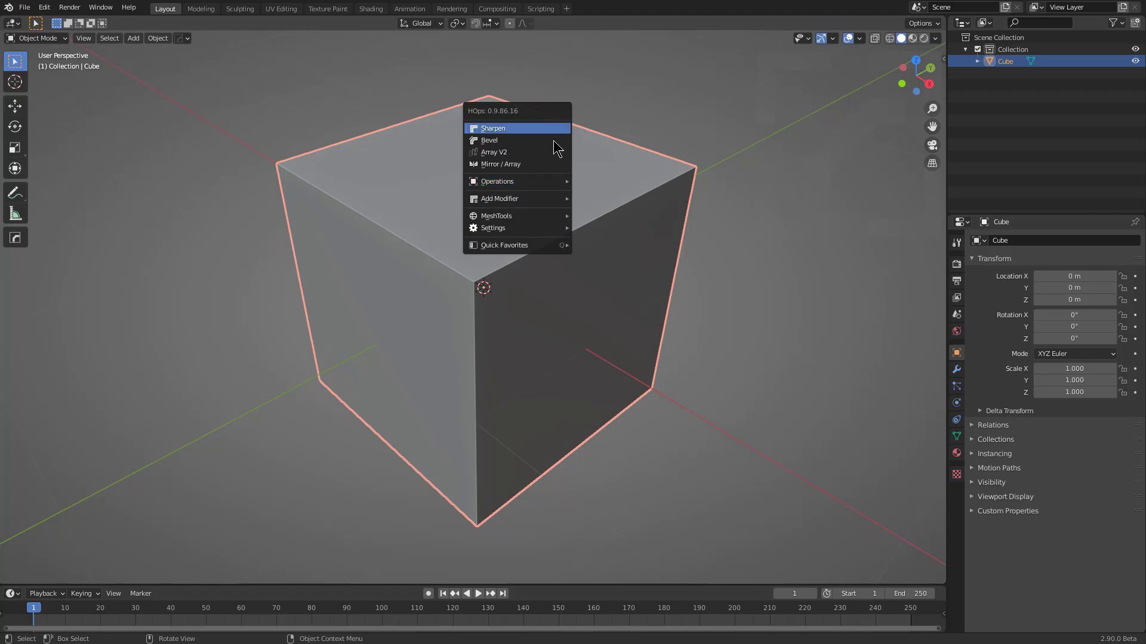
mouse_move(540, 221)
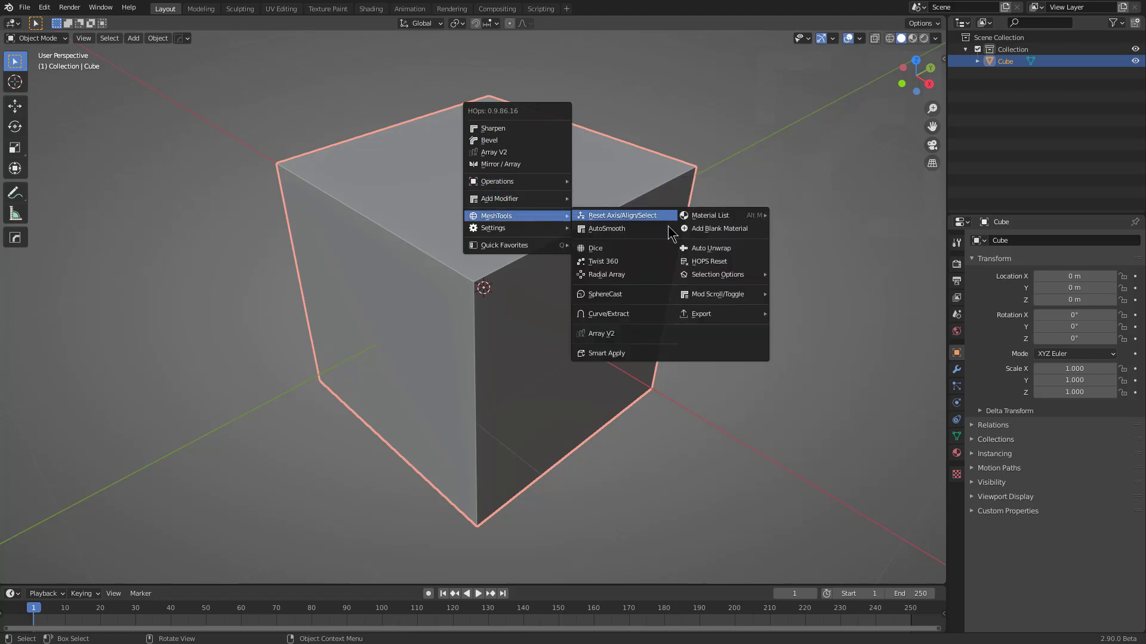
mouse_move(748, 299)
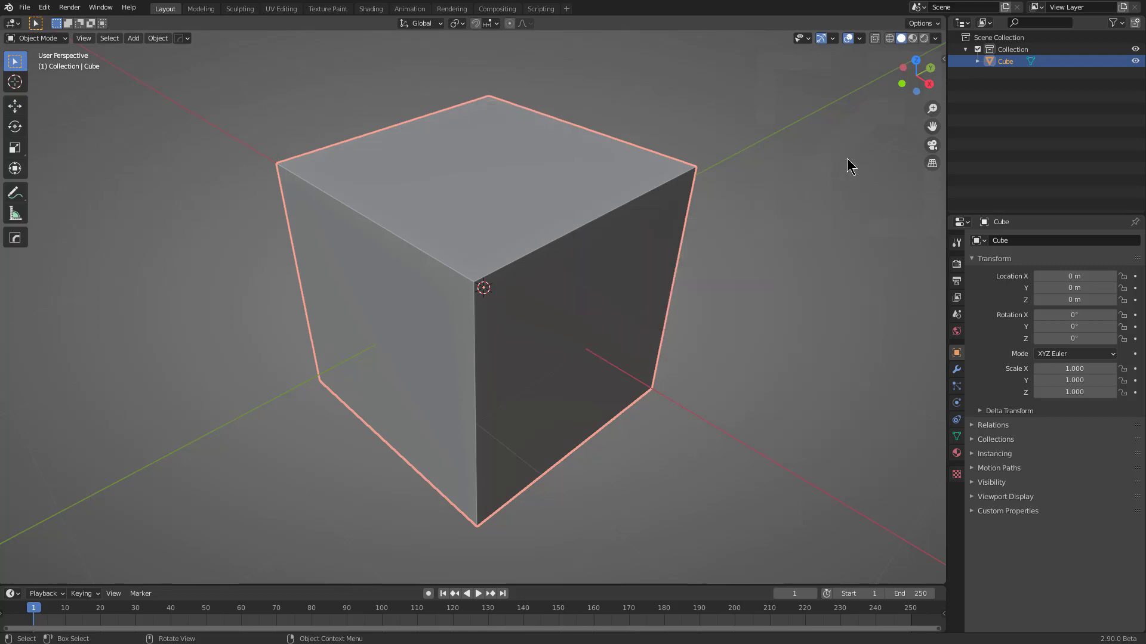
Step: Bevel the cube's edges with HOps, about 0.305 wide with a 30° angle limit
middle_click_drag(537, 235, 484, 259)
key("shift+a")
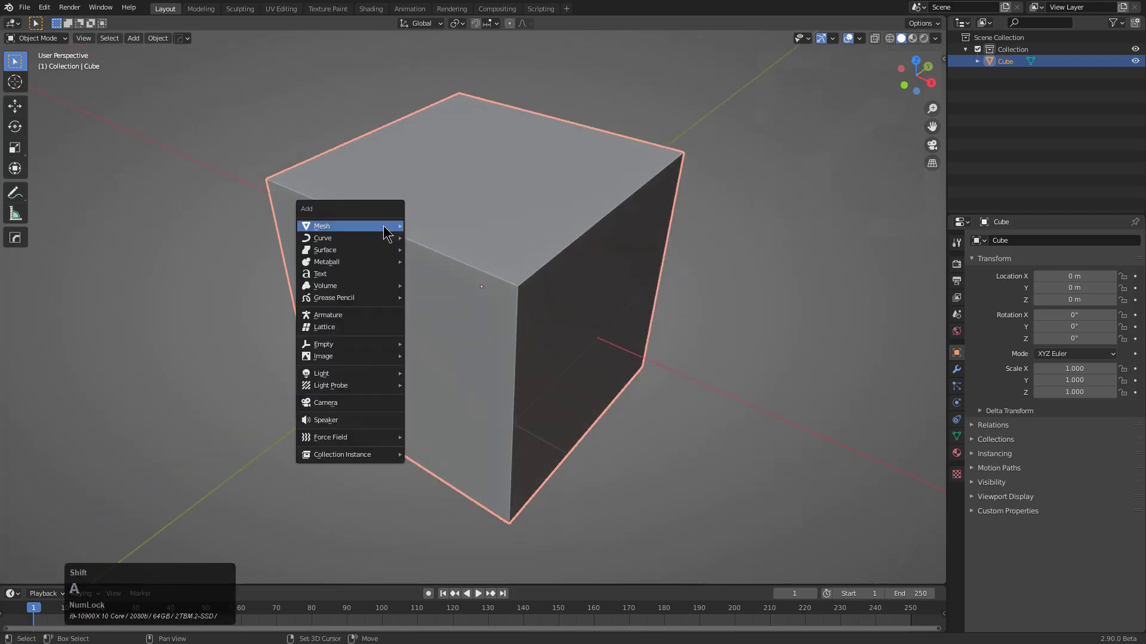
mouse_move(391, 228)
key("q")
key("q")
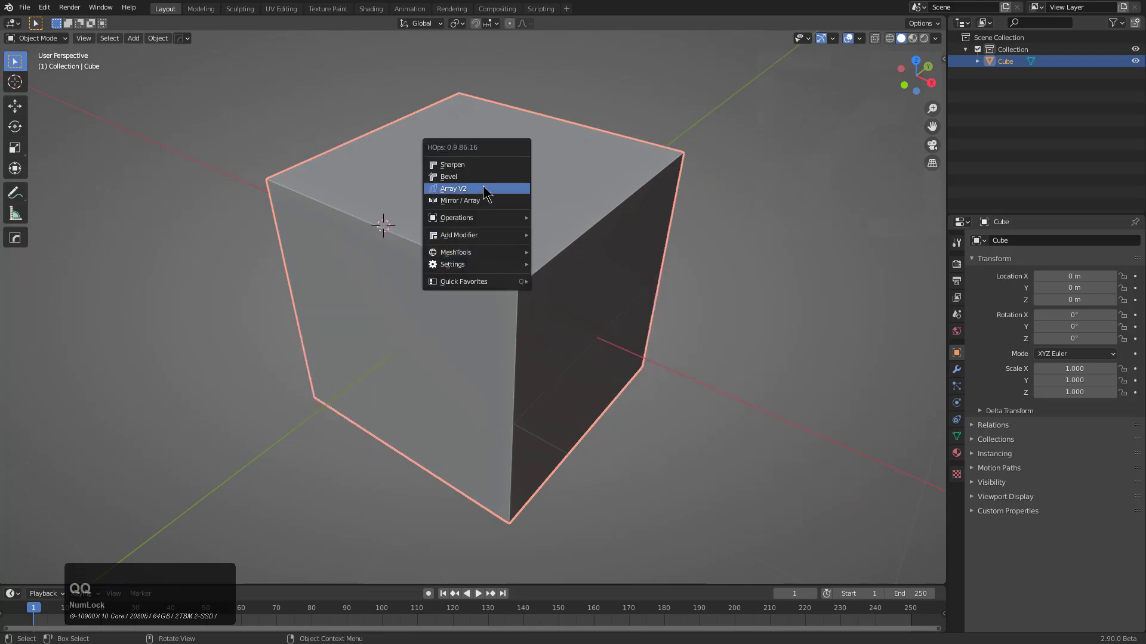
left_click(503, 174)
scroll(313, 188, "up", 1)
left_click(313, 190)
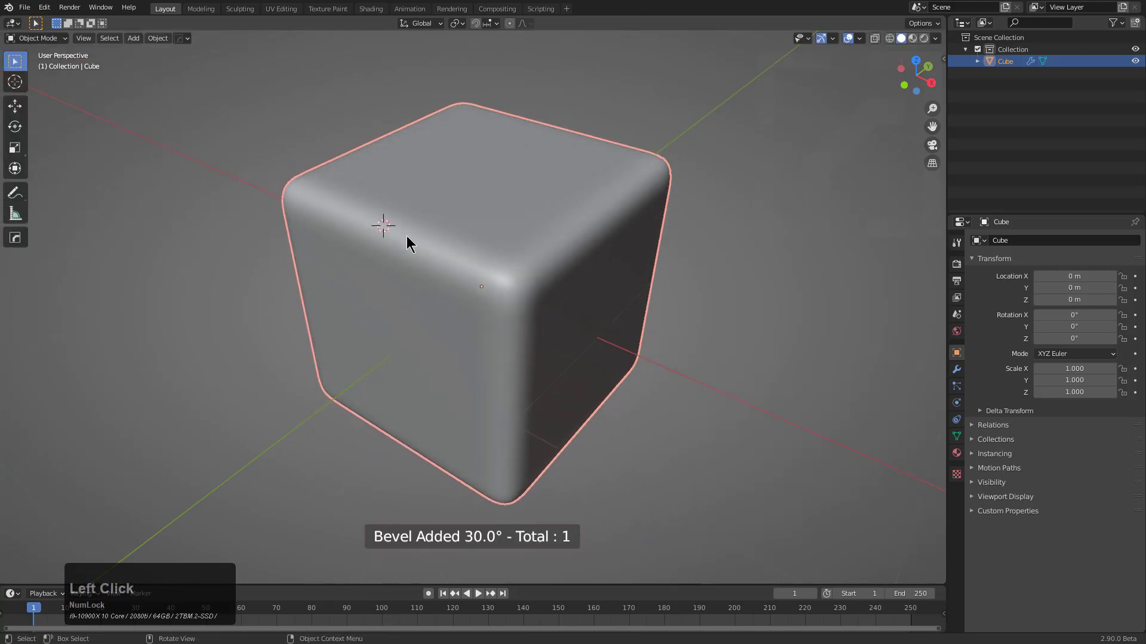
Step: Run the non-destructive Step operation on the cube to add a second bevel at 50% of the first
key("q")
mouse_move(417, 284)
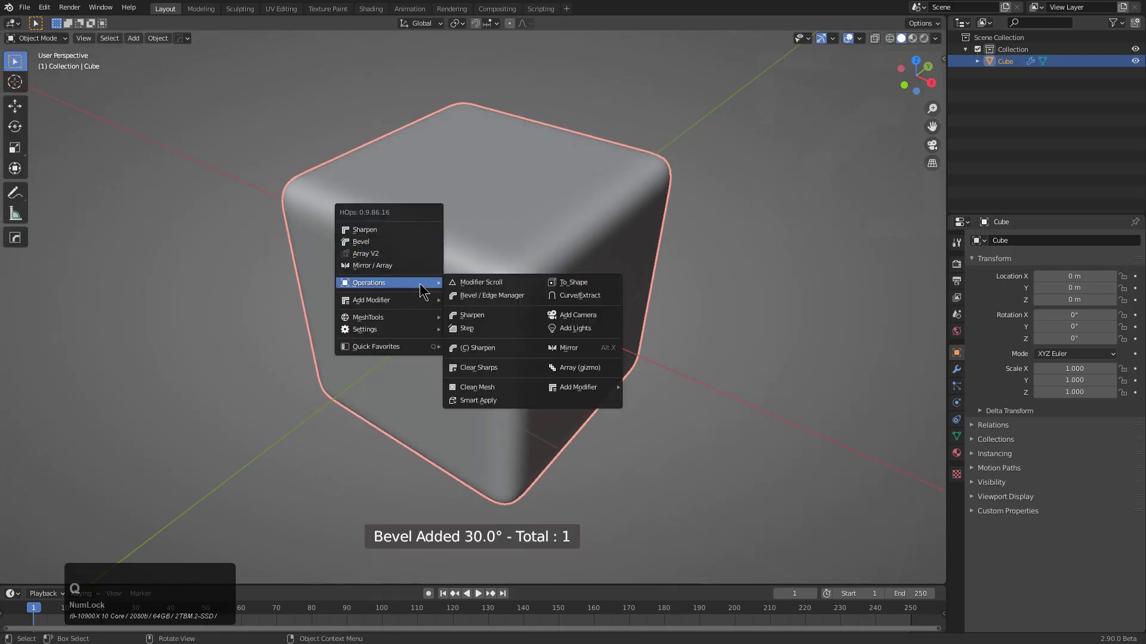
left_click(488, 330)
Step: Add a cube on the beveled cube's front upper edge and scale it down to roughly half the main cube's size
middle_click_drag(449, 307, 486, 304)
key("shift+a")
mouse_move(468, 260)
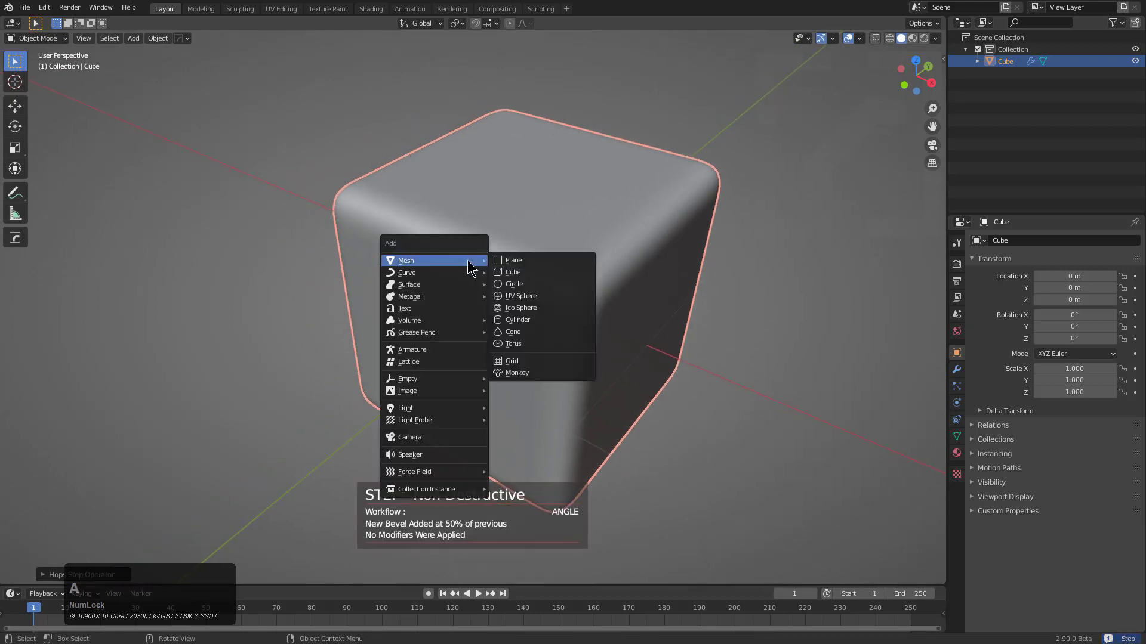
left_click(525, 272)
key("s")
left_click(552, 287)
Step: Subtract the small cube from the main cube with a Difference boolean and adjust Bevel.001 to 0.050 wide with 6 segments
left_click(611, 280, "shift")
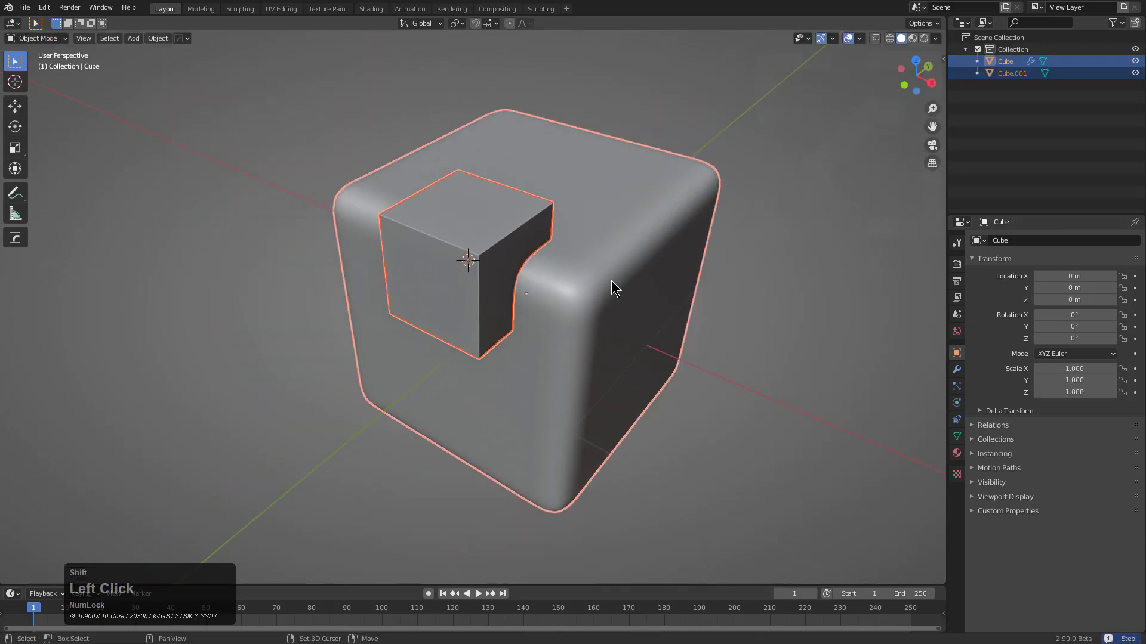
key("q")
left_click(582, 208)
middle_click_drag(582, 209, 535, 270, "shift")
scroll(535, 271, "up", 3)
left_click(621, 269)
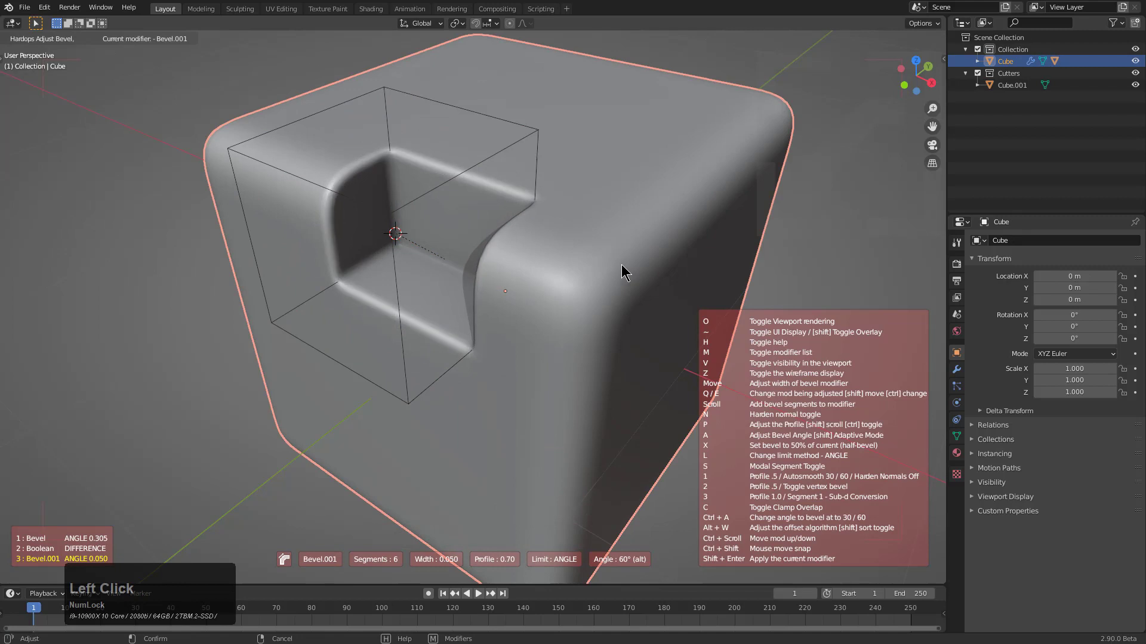
Step: Duplicate the cutter cube in place, scale the copy to 0.165 and lower it along Z to the notch's bottom edge
left_click(513, 149)
key("shift+d")
right_click(513, 148)
key("s")
left_click(477, 202)
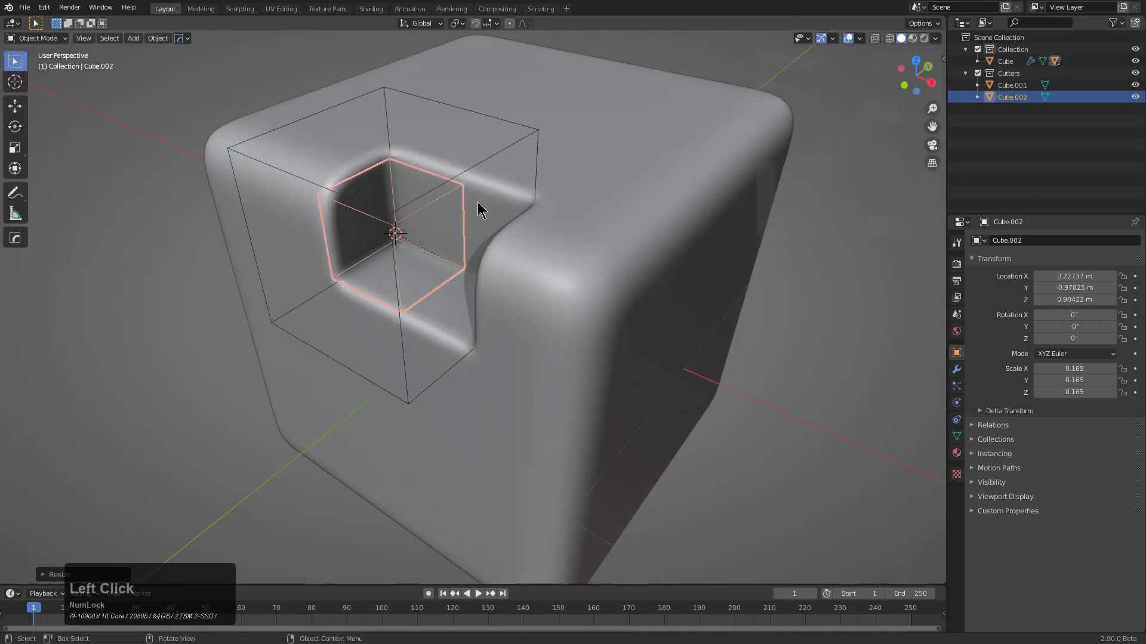
key("g")
key("z")
left_click(488, 287)
Step: Subtract the smaller cutter from the main cube with a Difference boolean and add a half bevel at 60°
left_click(551, 300, "shift")
key("q")
left_click(535, 284, "ctrl")
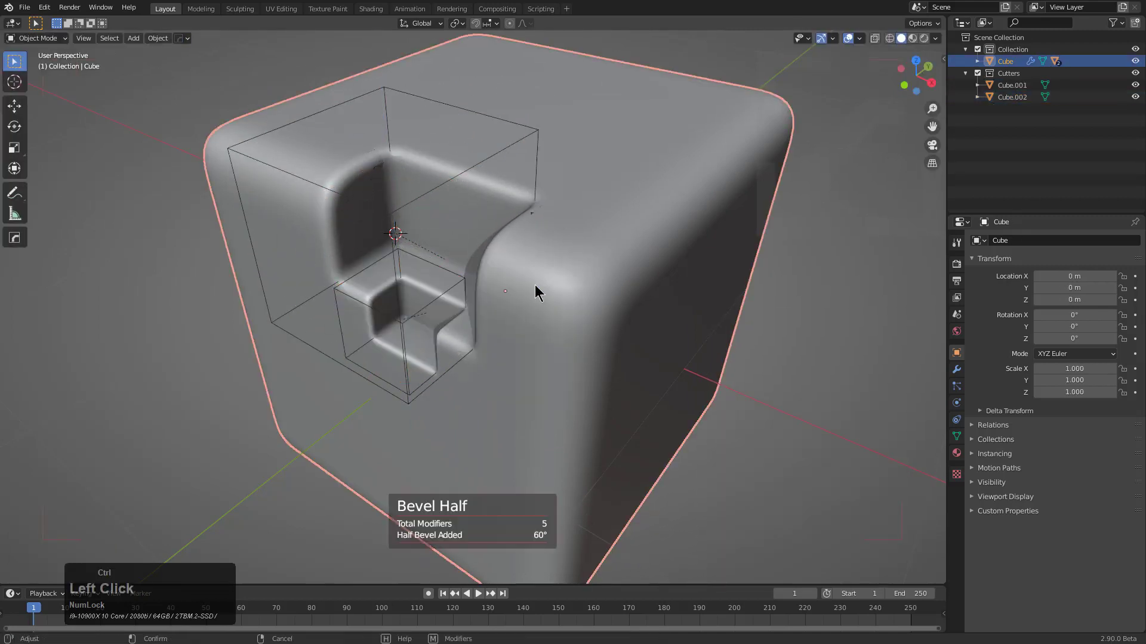
Step: Set Bevel.001 to 9 segments, profile 0.50 and a width of about 0.049
scroll(582, 263, "up", 2, "ctrl")
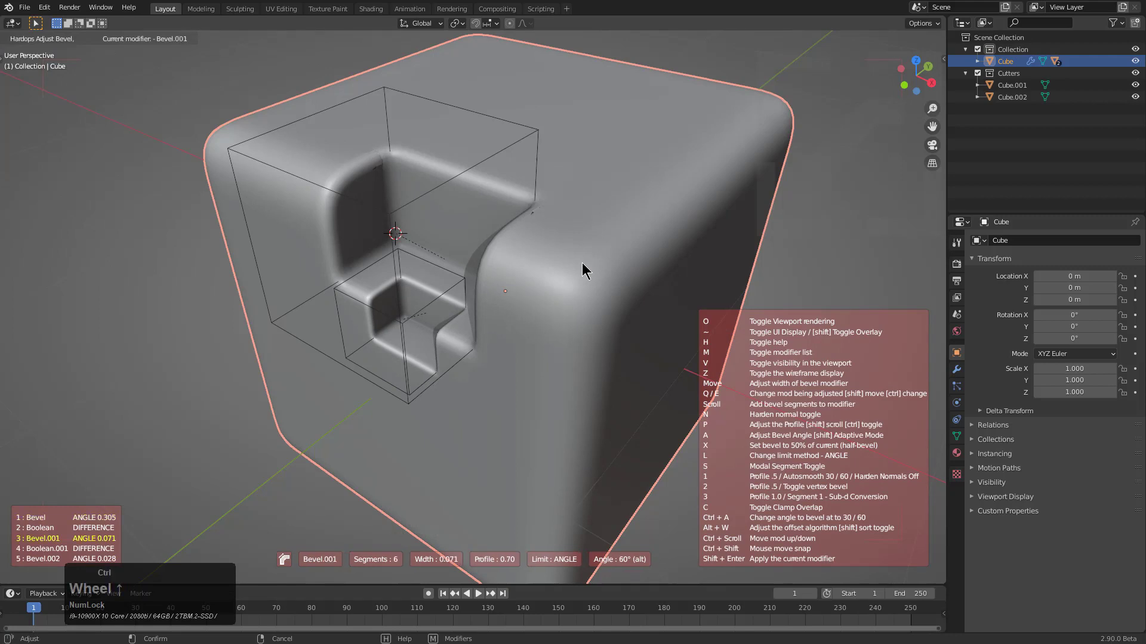
scroll(571, 269, "up", 3)
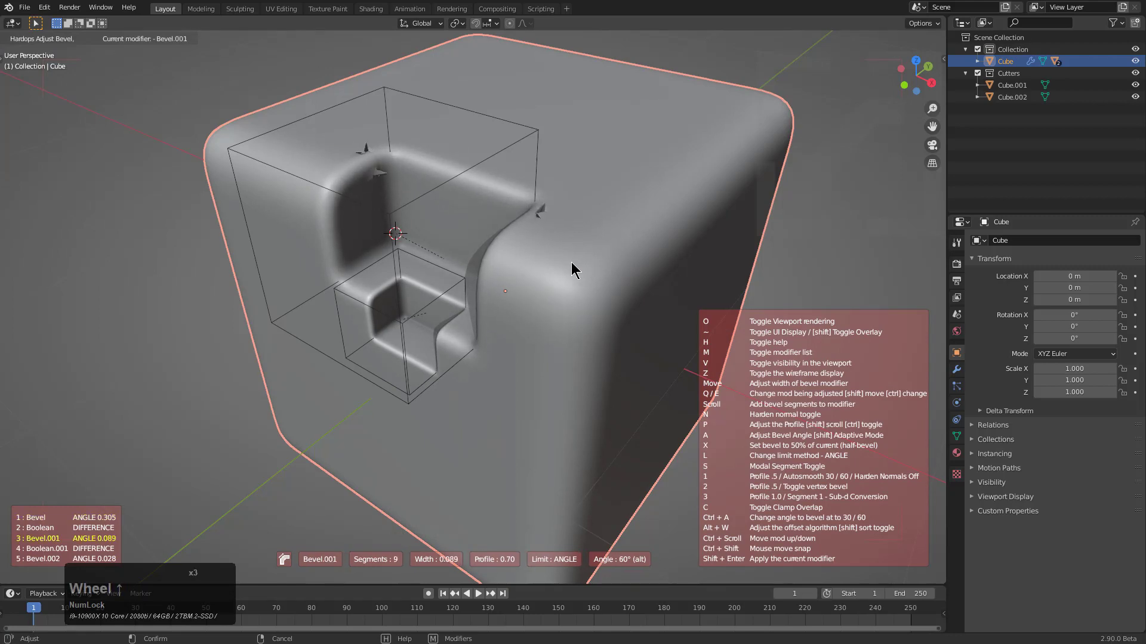
key("1")
mouse_move(595, 266)
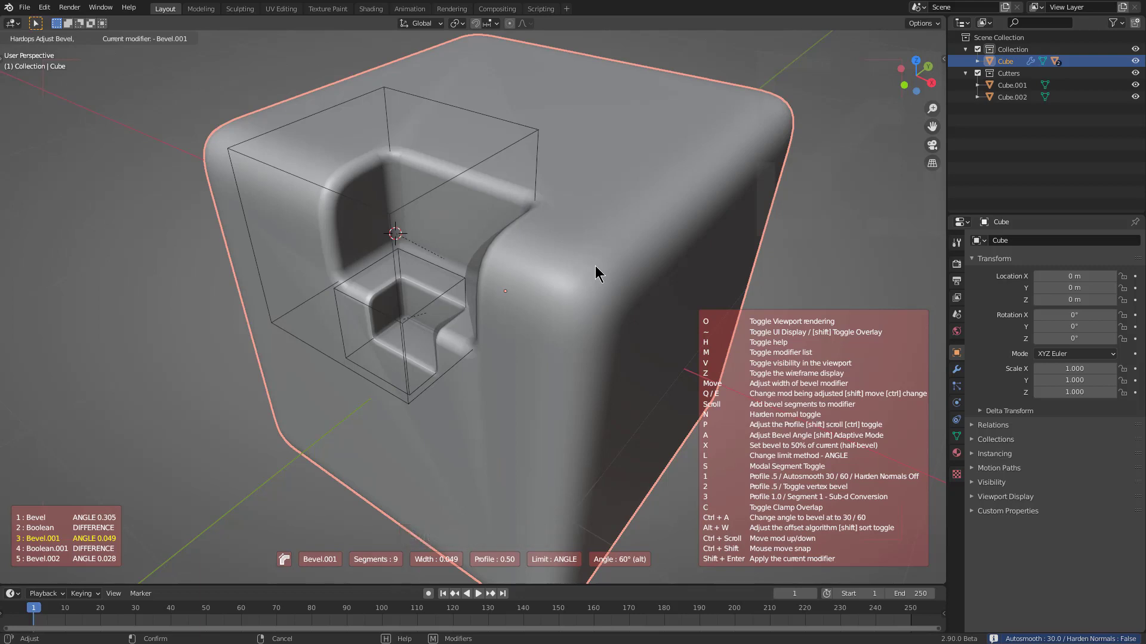
Step: Switch the bevel adjustment to the first Bevel modifier and set it to about 0.276 m wide with 14 segments
scroll(595, 266, "up", 1, "ctrl")
scroll(595, 266, "down", 1, "ctrl")
scroll(596, 266, "down", 2, "ctrl")
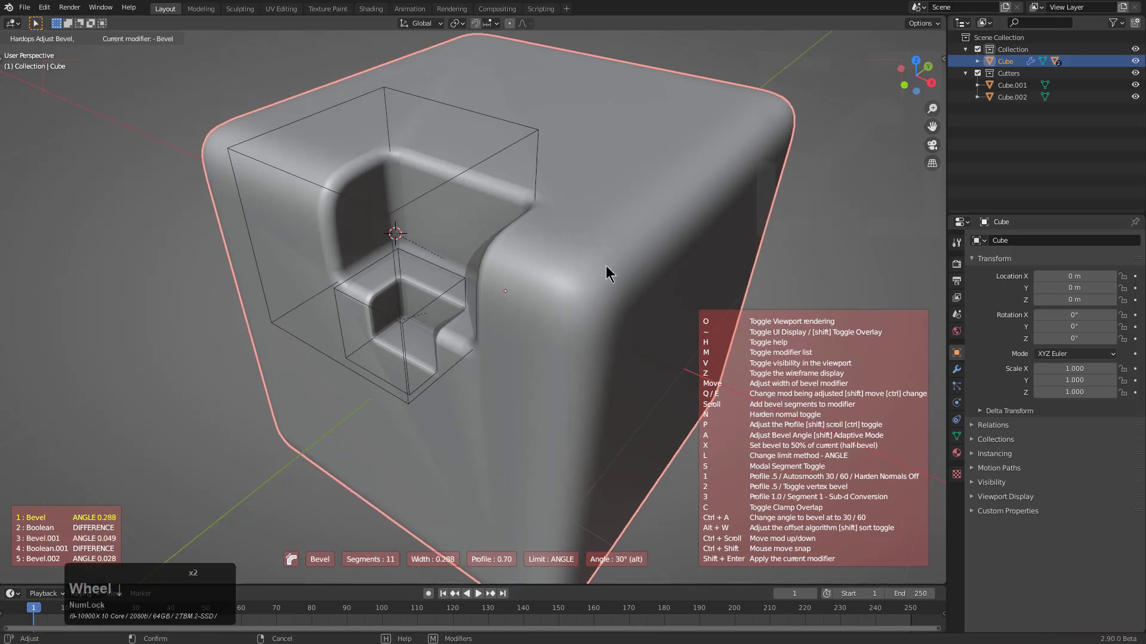
left_click(608, 267)
Step: Add a Weighted Normal modifier with Keep Sharp and sharpen the cube at 30° with 60° auto smooth
key("q")
left_click(607, 267, "alt+shift")
middle_click_drag(608, 267, 544, 248)
scroll(545, 247, "up", 4)
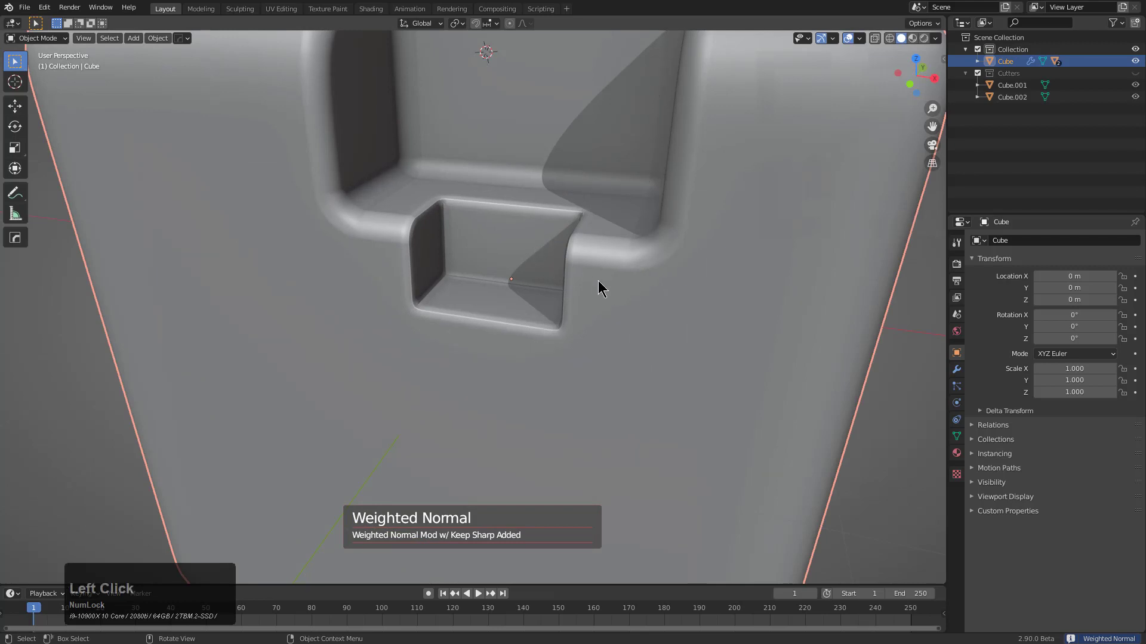
key("q")
left_click(605, 279)
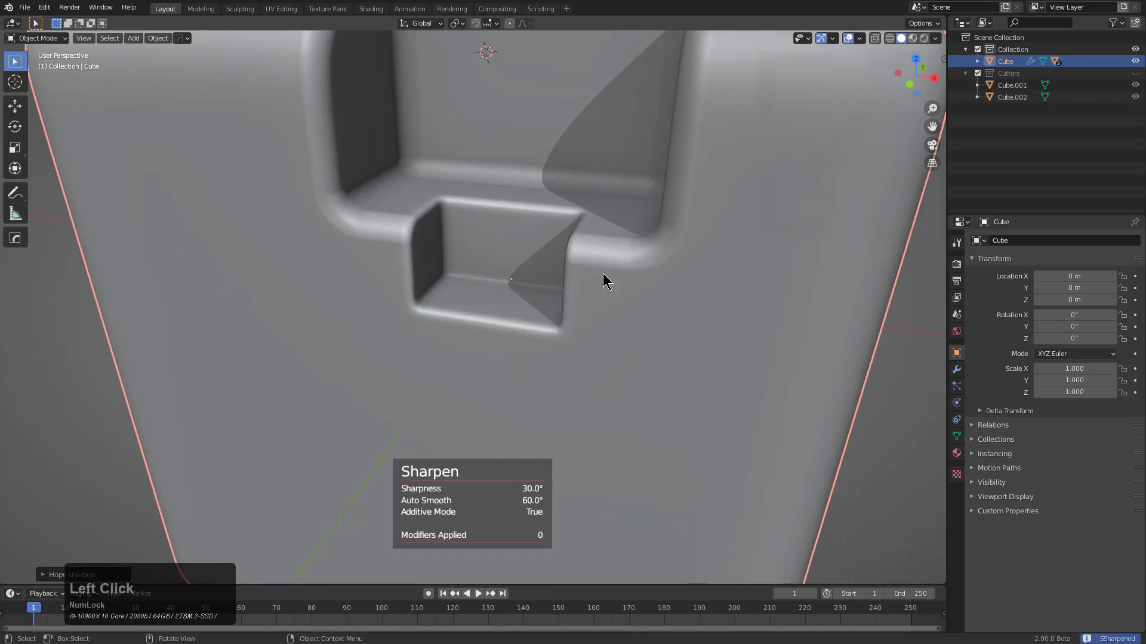
Step: Show the cube's modifier stack and collapse every expanded modifier in it
middle_click_drag(604, 277, 419, 226)
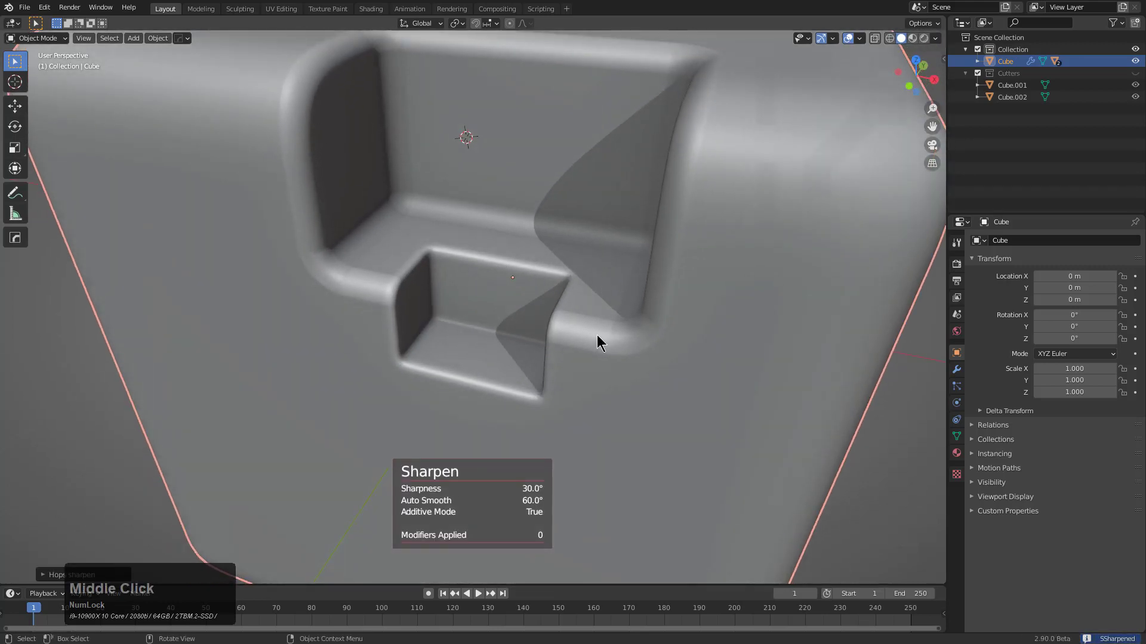
scroll(556, 294, "down", 1)
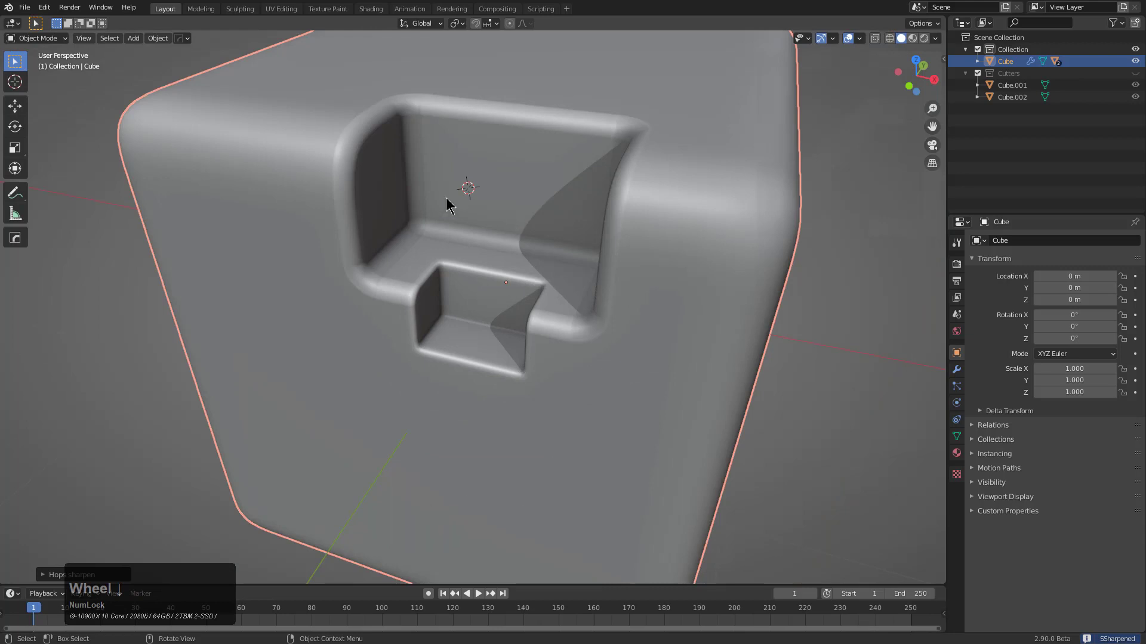
scroll(405, 227, "down", 1)
middle_click_drag(406, 227, 540, 257)
left_click(957, 369)
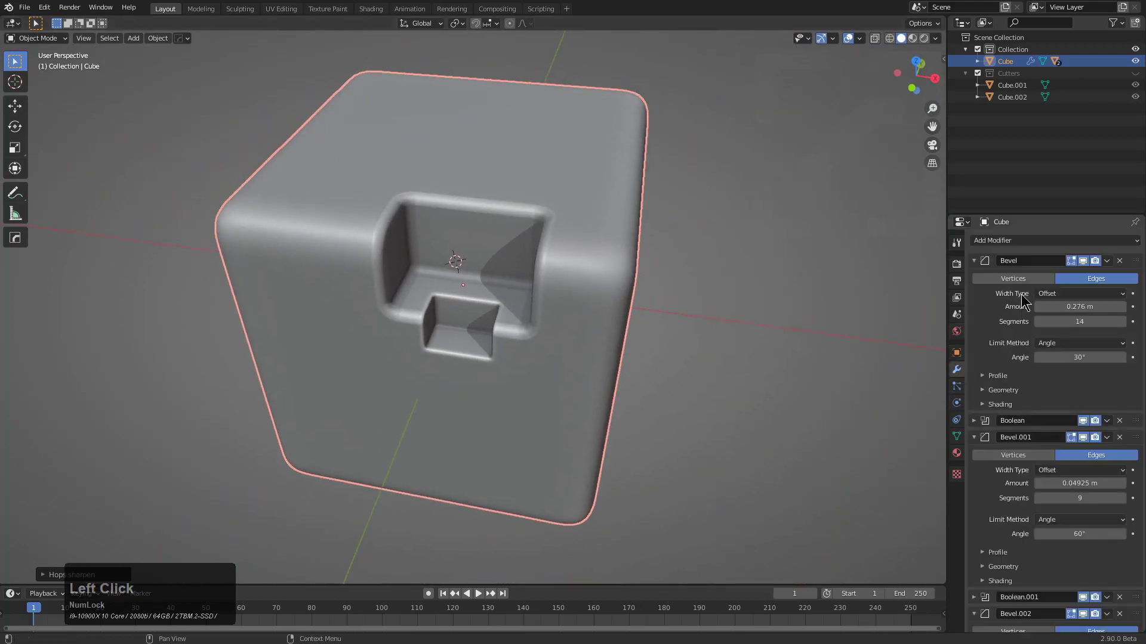
left_click(981, 262)
left_click(979, 294)
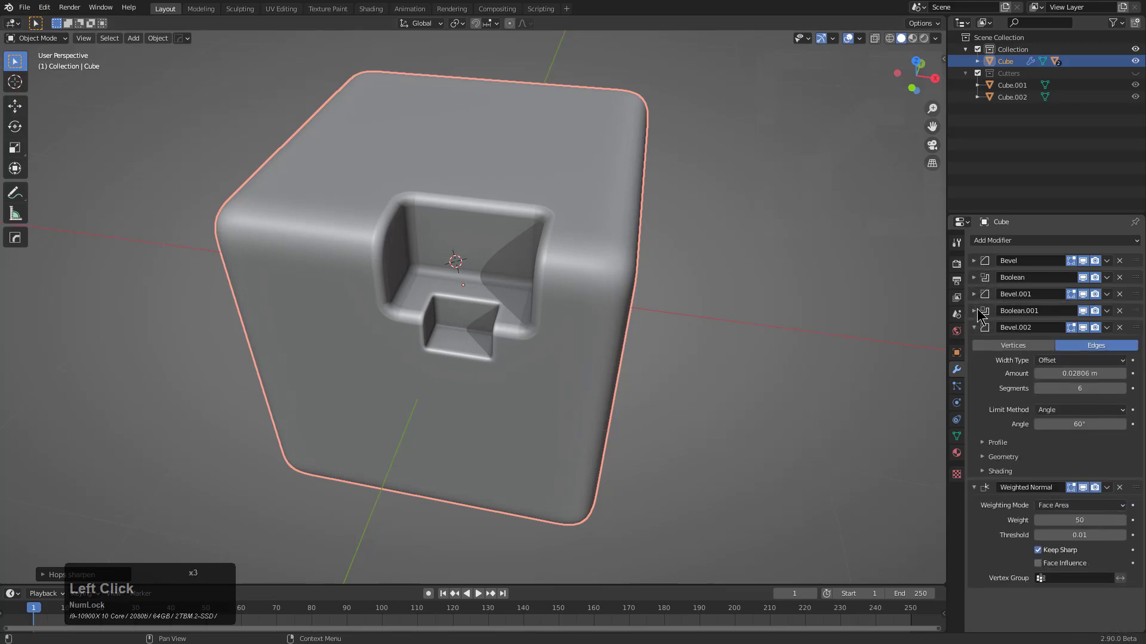
left_click(977, 328)
left_click(982, 346)
Step: Add a scaled-down cube on the upper edge of the side adjacent to the stepped notch
middle_click_drag(597, 237, 407, 203)
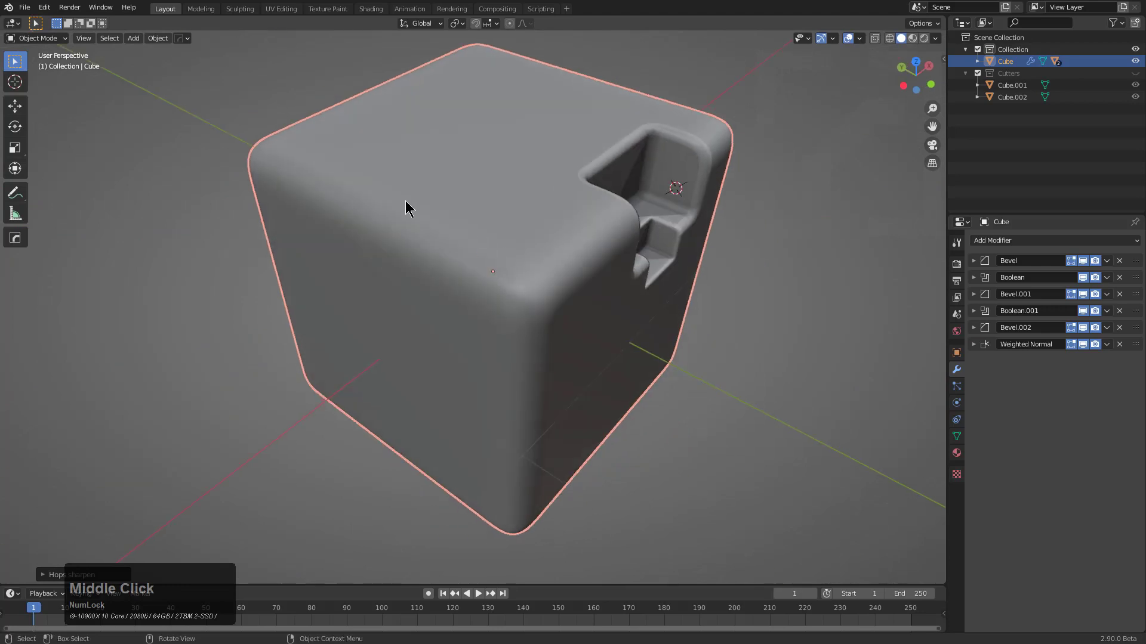
right_click(382, 214, "shift")
key("shift+a")
left_click(445, 237)
key("s")
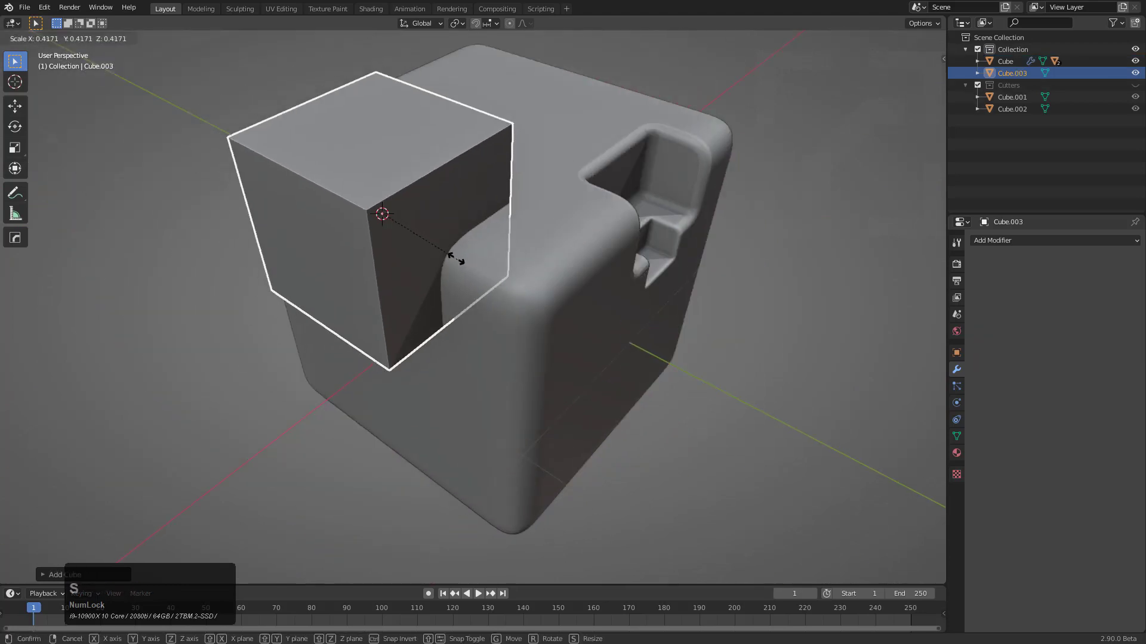
left_click(509, 263)
Step: Subtract the newly added cube from the main cube with a Difference boolean
left_click(508, 263, "shift")
key("q")
left_click(557, 260)
middle_click_drag(503, 246, 527, 249)
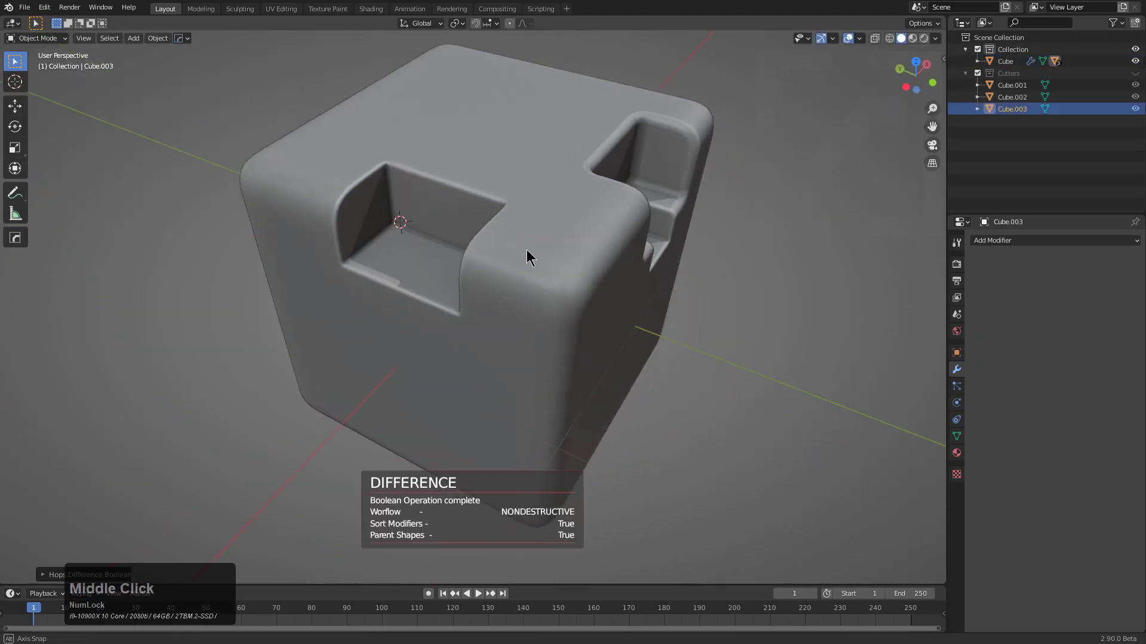
Step: Move Boolean.002 above Bevel.001 in the main cube's stack using Mod Scroll/Toggle
key("q")
left_click(513, 204)
key("q")
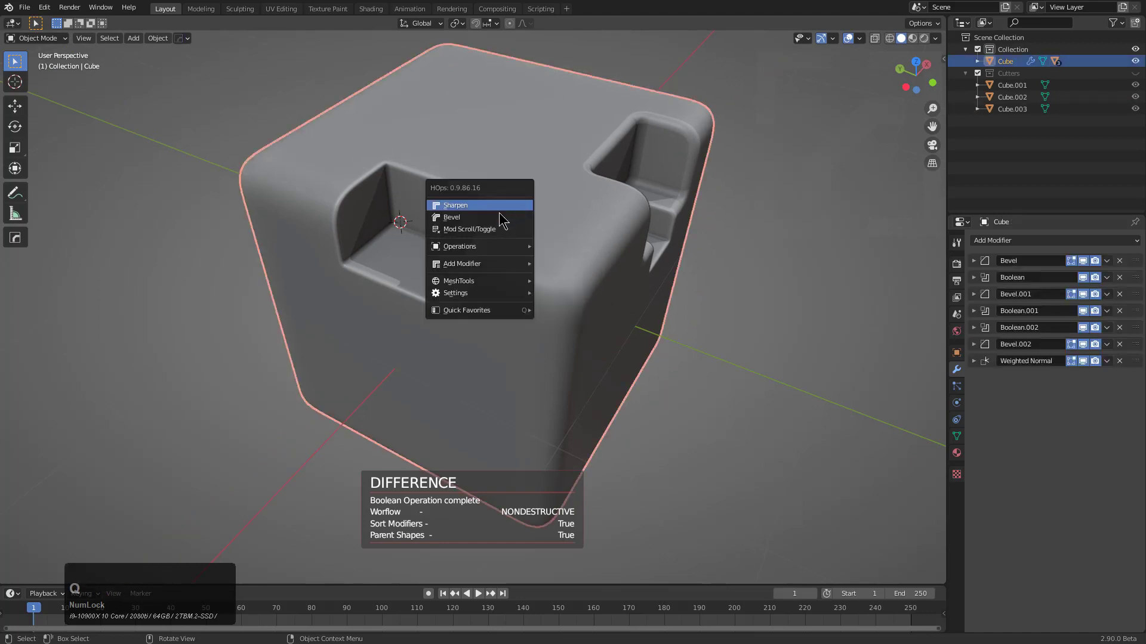
left_click(469, 229)
scroll(499, 227, "down", 1)
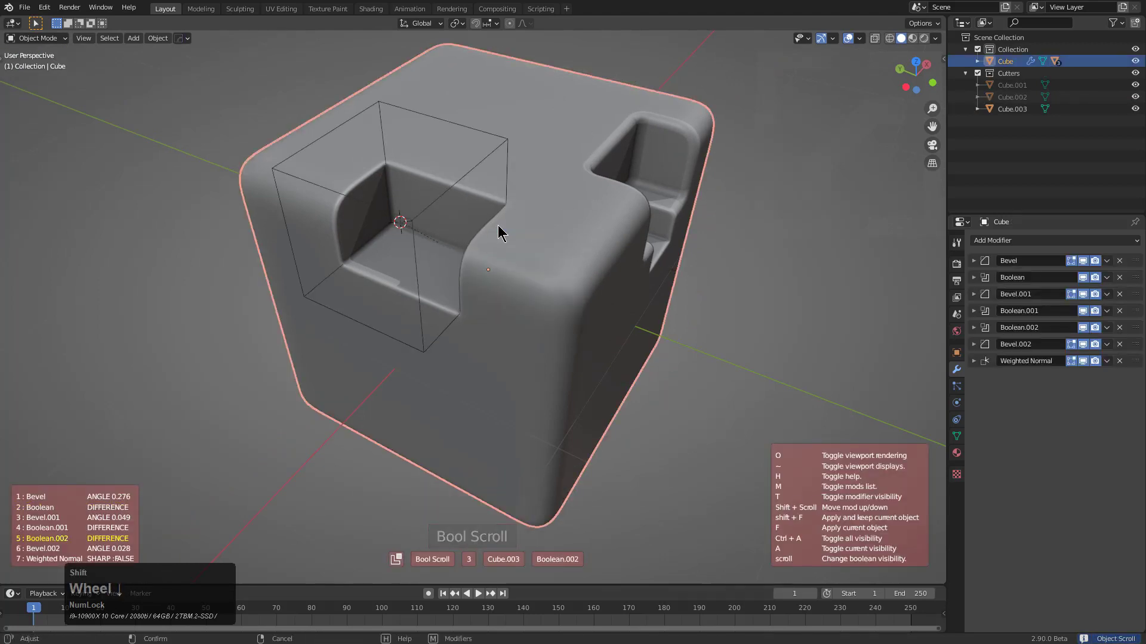
scroll(498, 226, "up", 2, "shift")
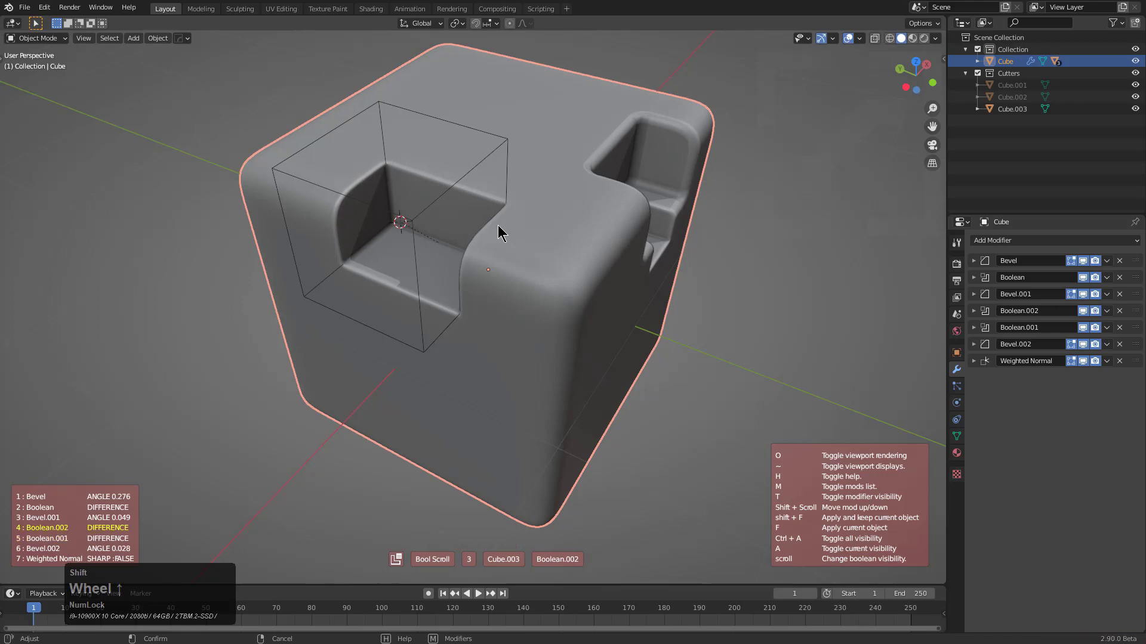
scroll(498, 225, "down", 2, "shift")
scroll(498, 224, "up", 2, "shift")
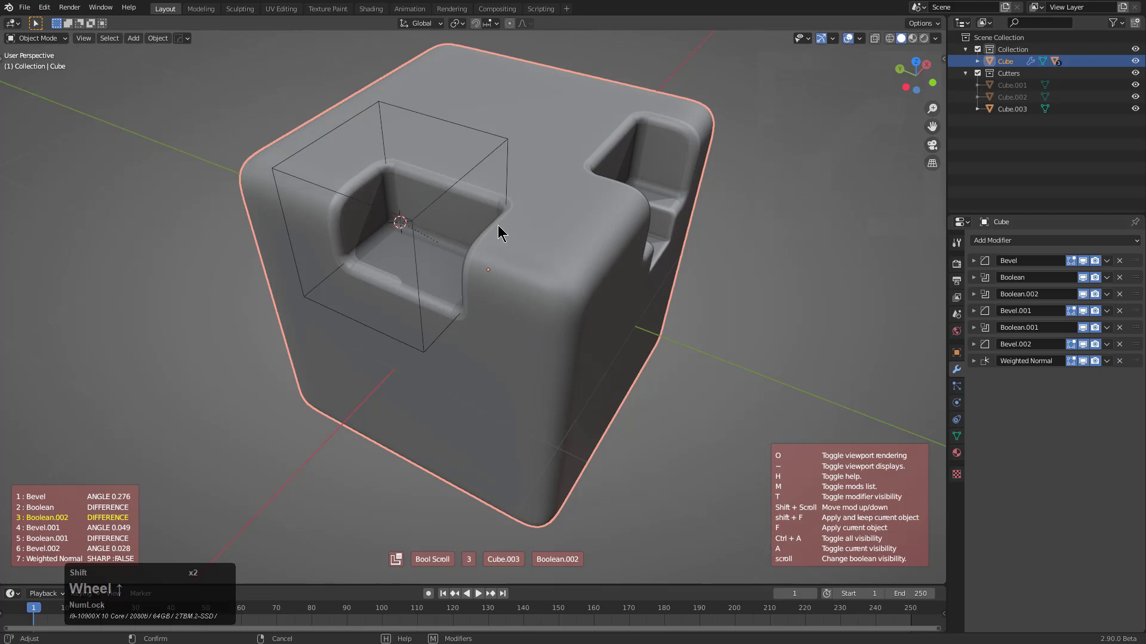
left_click(497, 224)
Step: Duplicate the latest cutter cube along the Y axis to the main cube's nearest upper corner
middle_click_drag(578, 245, 464, 216)
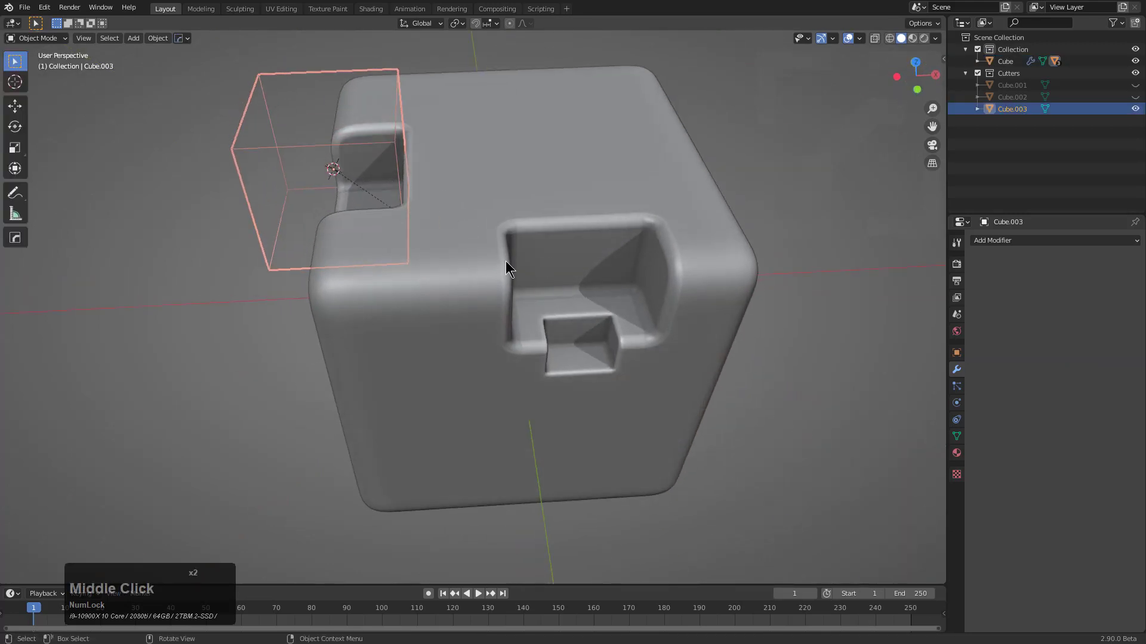
middle_click_drag(506, 260, 414, 197)
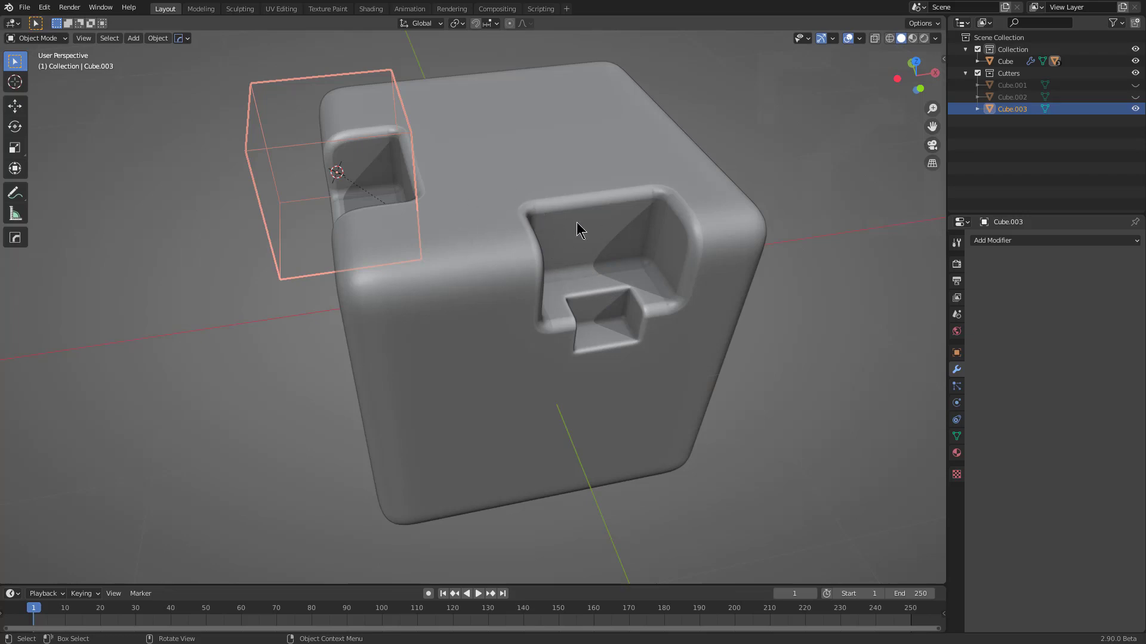
middle_click_drag(372, 289, 466, 269)
key("shift+d")
key("y")
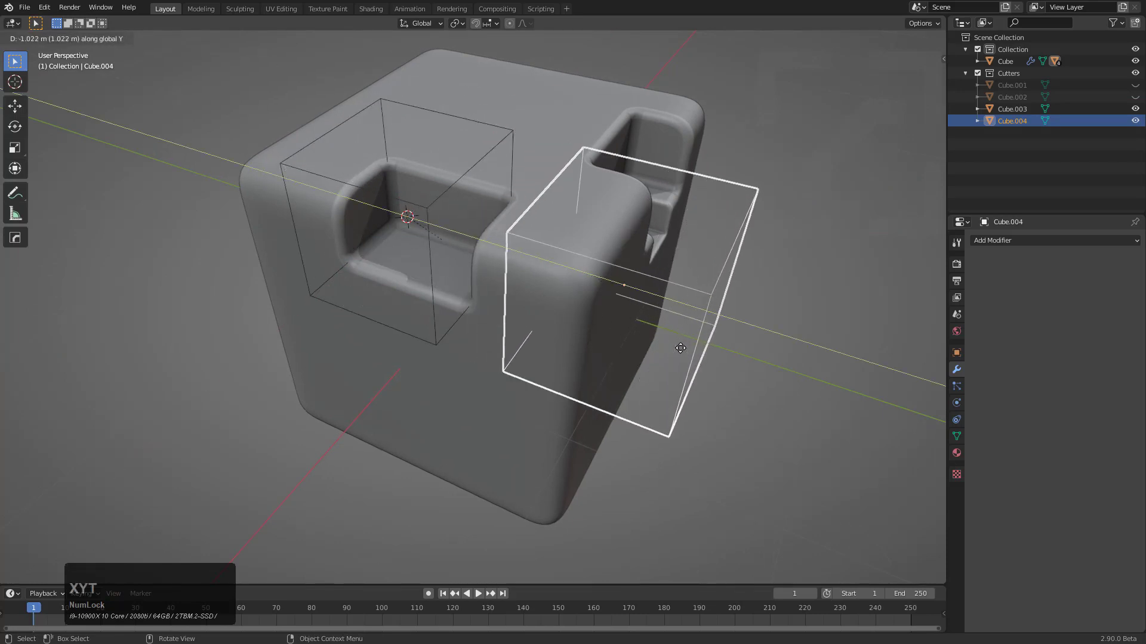
left_click(610, 223)
Step: Subtract the duplicated corner cutter from the main cube with a Difference boolean
left_click(610, 223, "shift")
middle_click_drag(605, 225, 586, 250)
key("q")
left_click(567, 222)
Step: Slide the corner cutter along the Y axis to adjust the corner cut
key("g")
key("y")
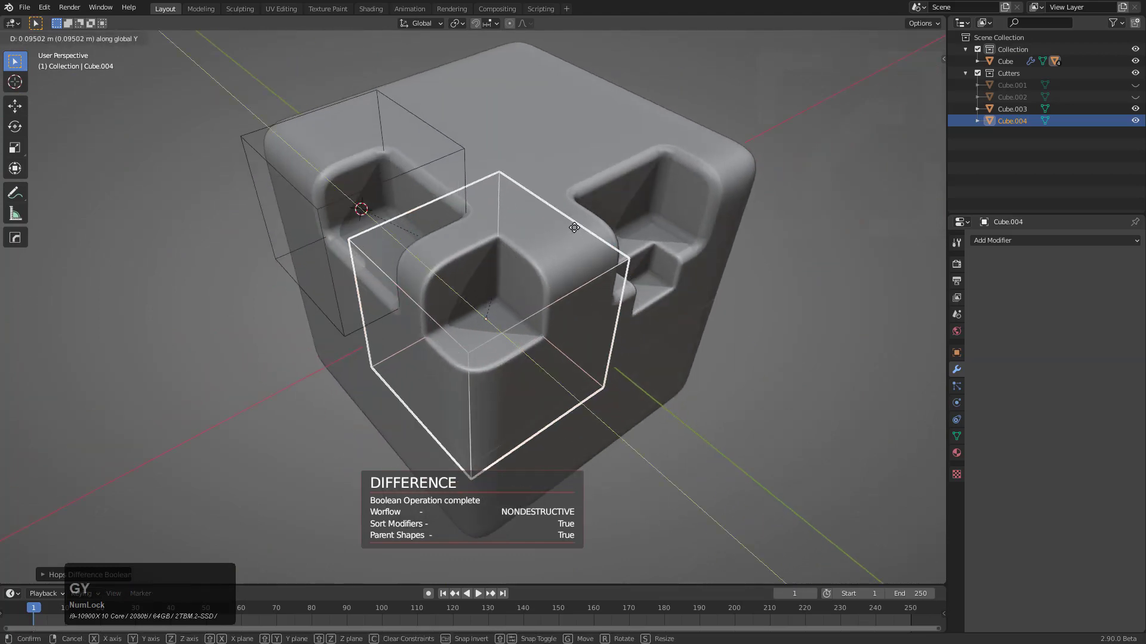
middle_click(571, 238)
left_click(631, 299)
Step: Adjust Bevel.002 on the main cube to a width of about 0.030 with 6 segments
left_click(632, 262)
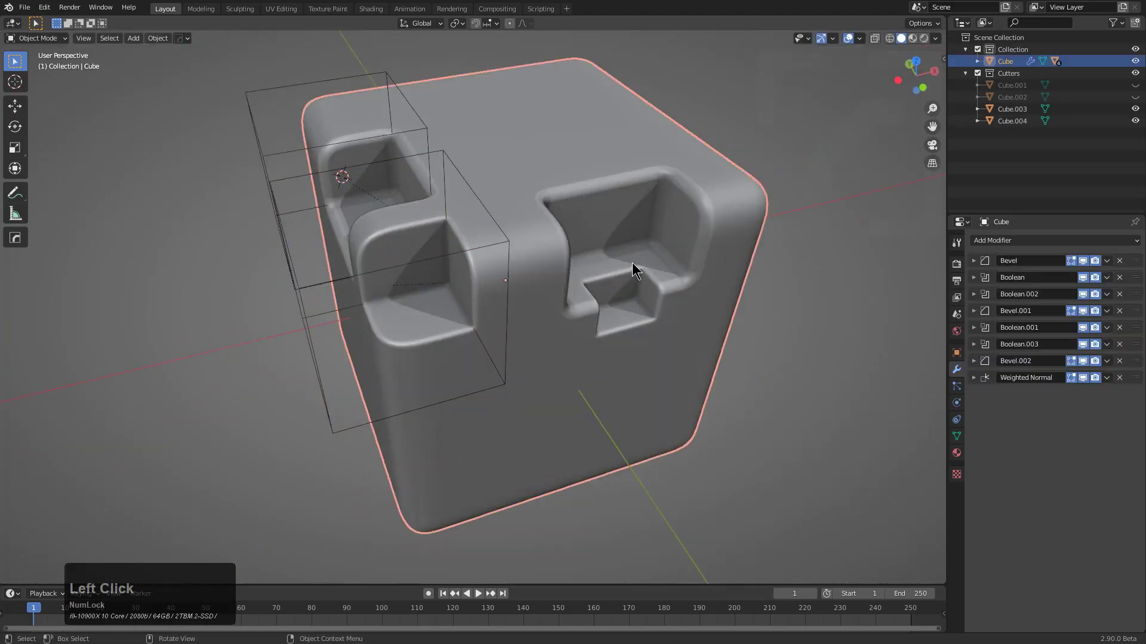
key("q")
left_click(656, 285)
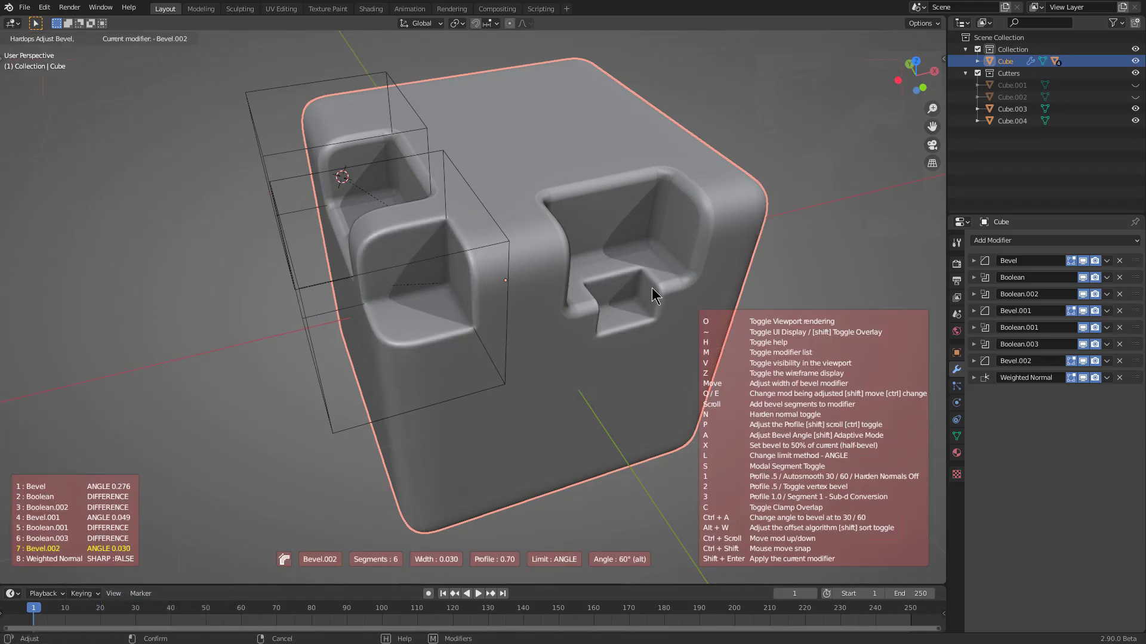
left_click(652, 288)
Step: Use Mod Scroll to select Boolean.003 on the main cube and move it above Bevel.001 in the modifier stack
key("q")
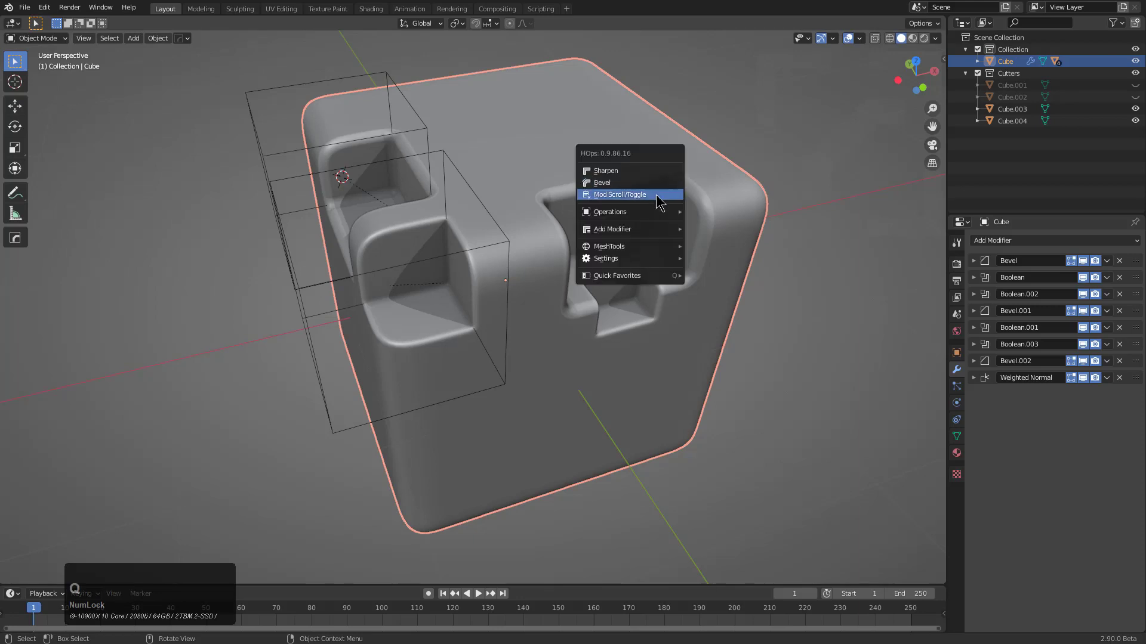
left_click(656, 195)
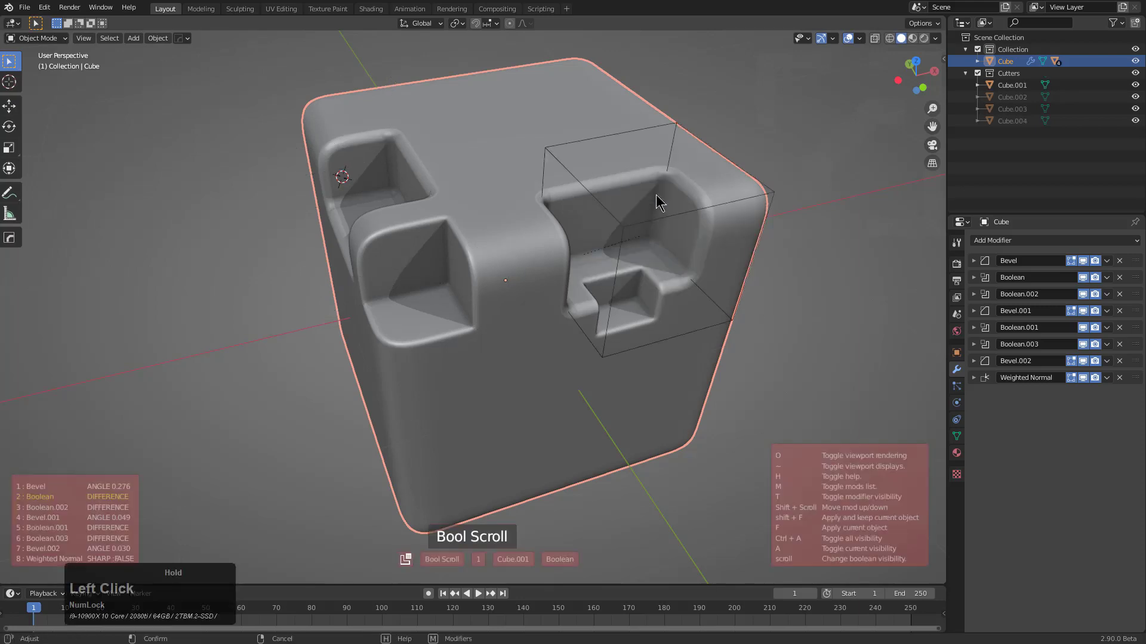
scroll(656, 196, "down", 1)
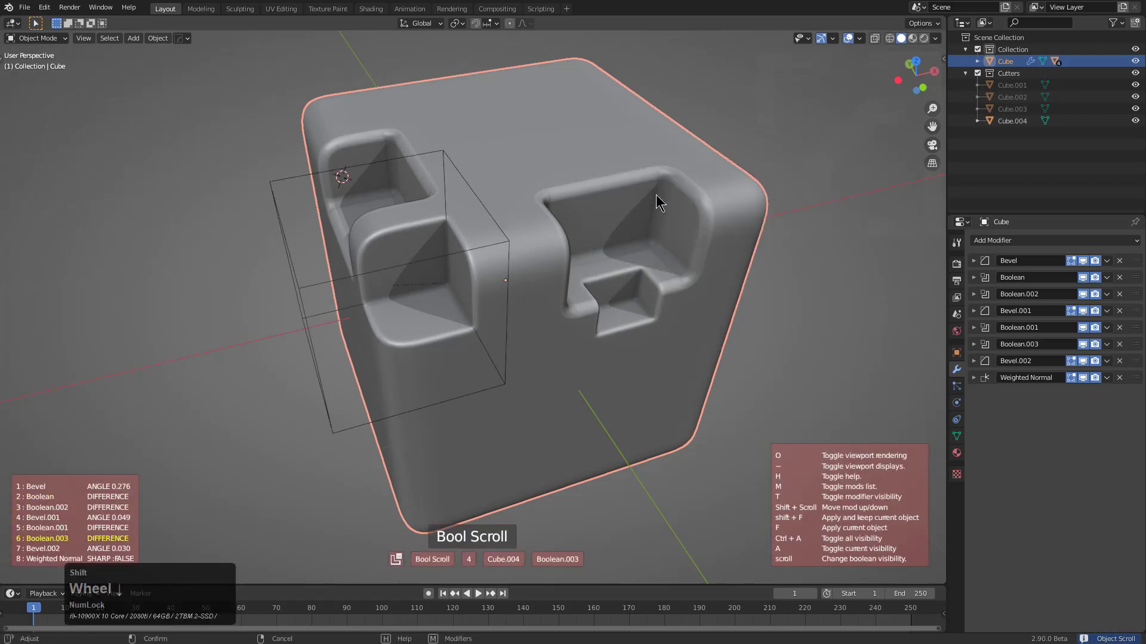
scroll(657, 192, "up", 2, "shift")
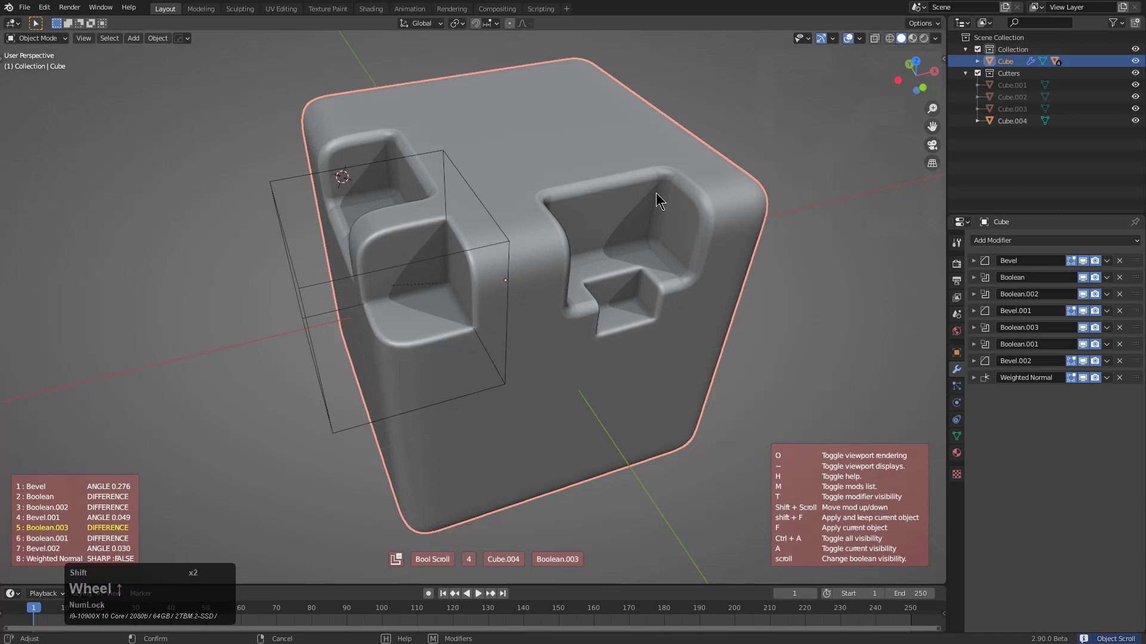
scroll(656, 192, "up", 1, "shift")
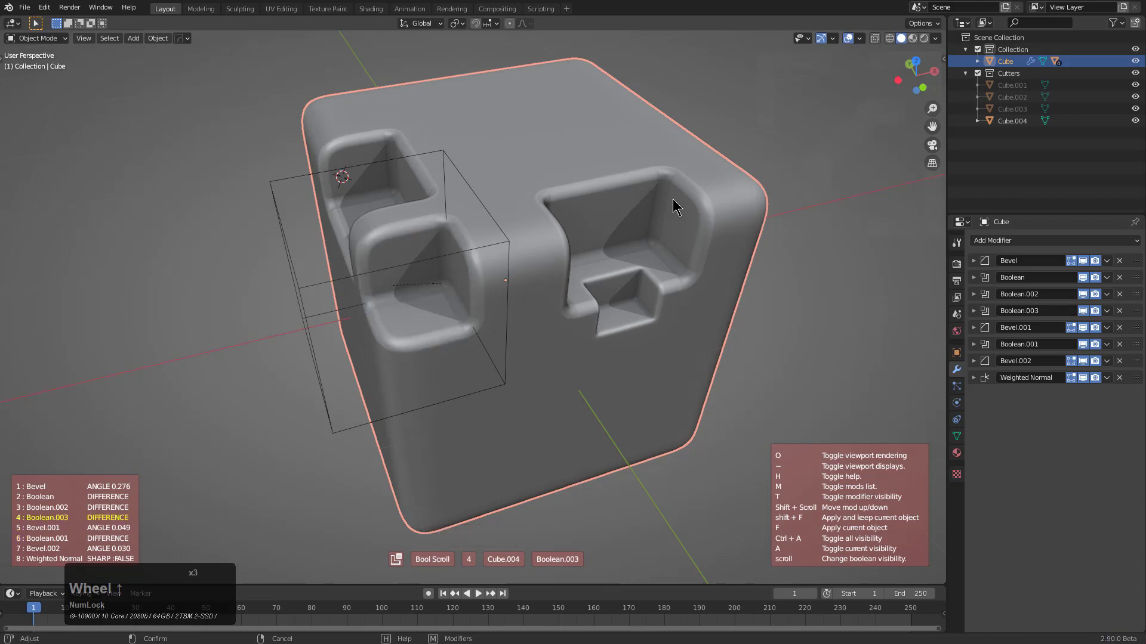
left_click(672, 200)
Step: Adjust Bevel.002 on the main cube to a width of about 0.029, keeping 6 segments
left_click(724, 209)
key("q")
left_click(721, 204)
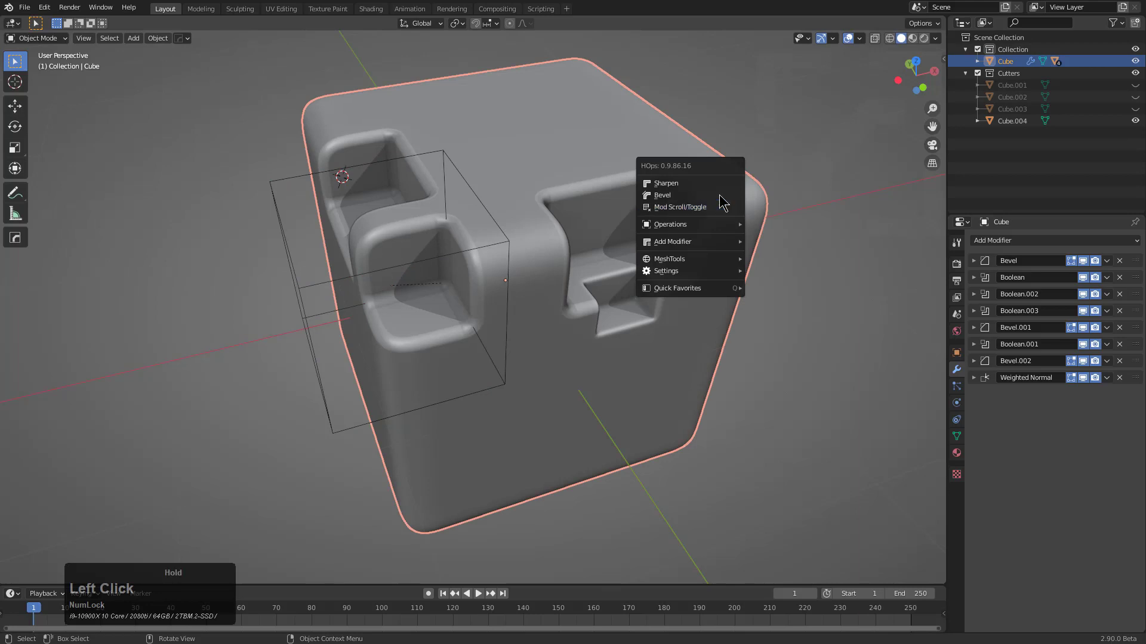
left_click(719, 196)
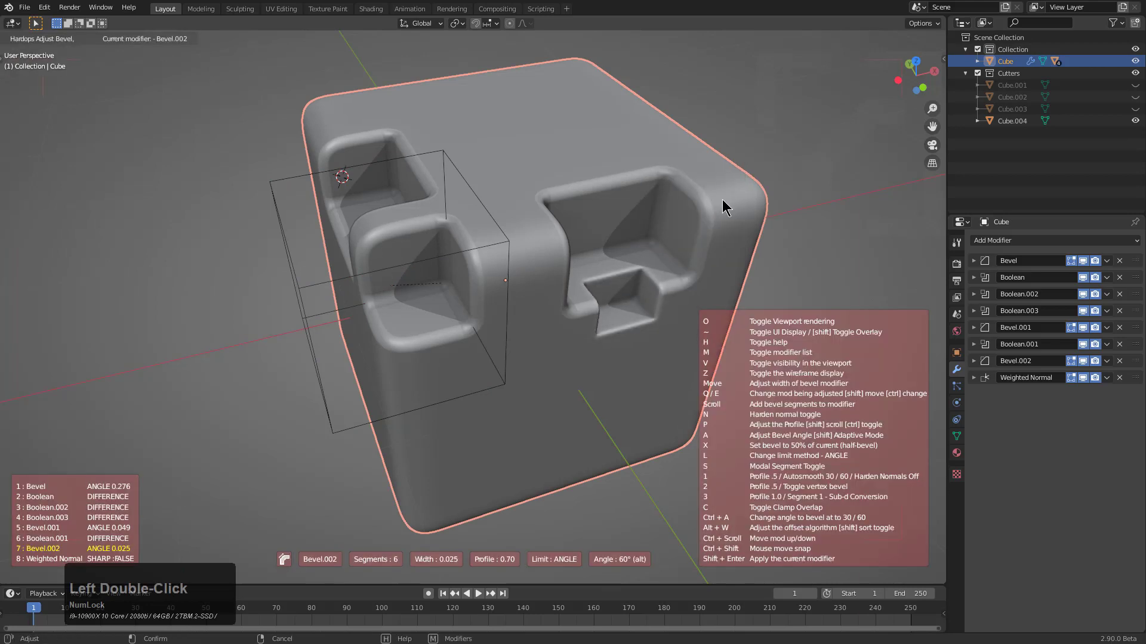
left_click(717, 198)
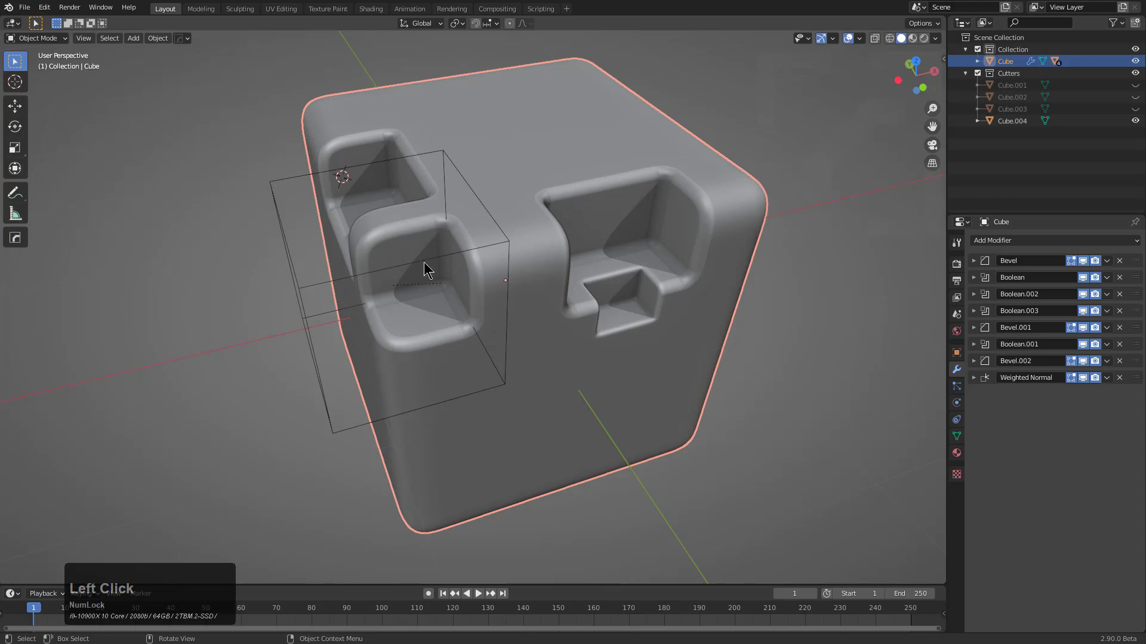
Step: Run Modifier Scroll on the main cube and step through its modifier stack to examine each bevel and boolean stage
middle_click_drag(466, 240, 528, 274)
left_click(547, 253)
key("q")
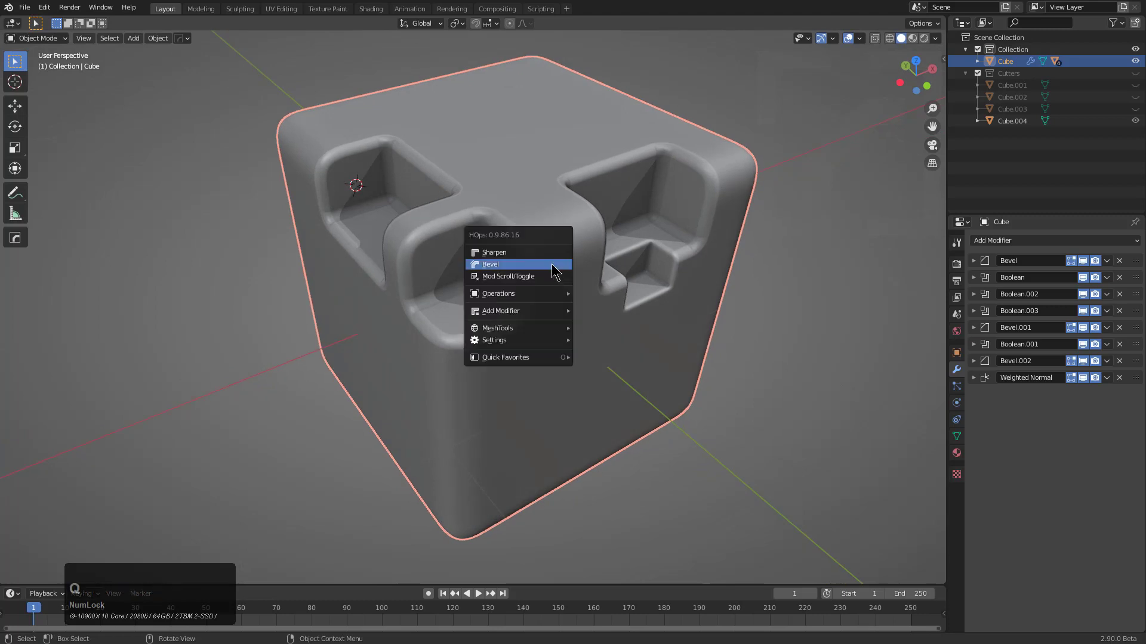
mouse_move(518, 329)
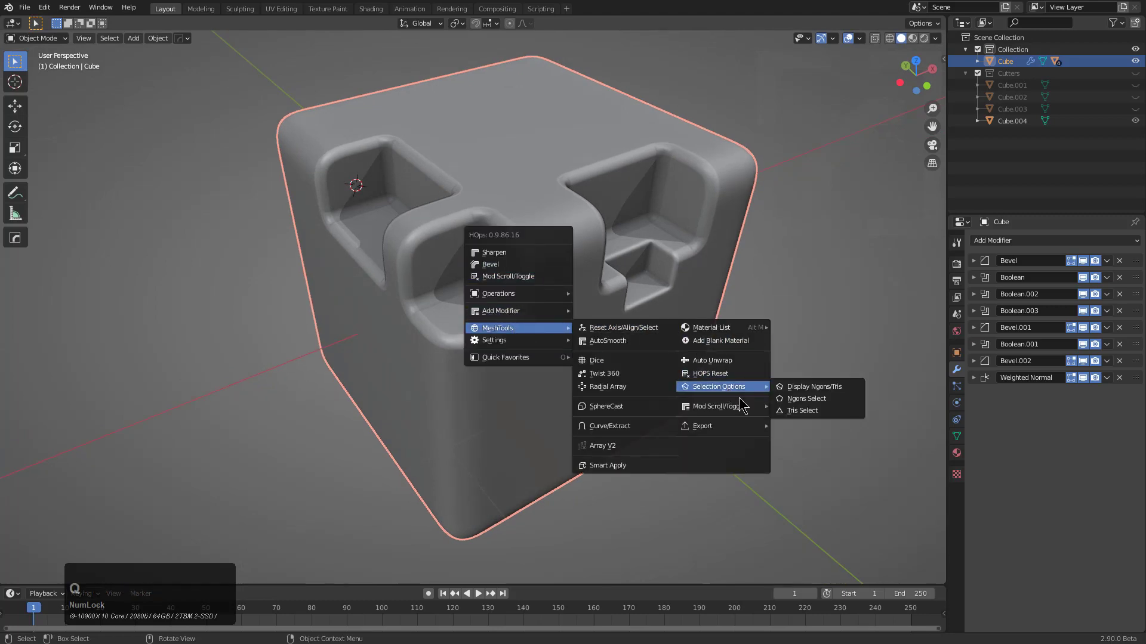
left_click(720, 408)
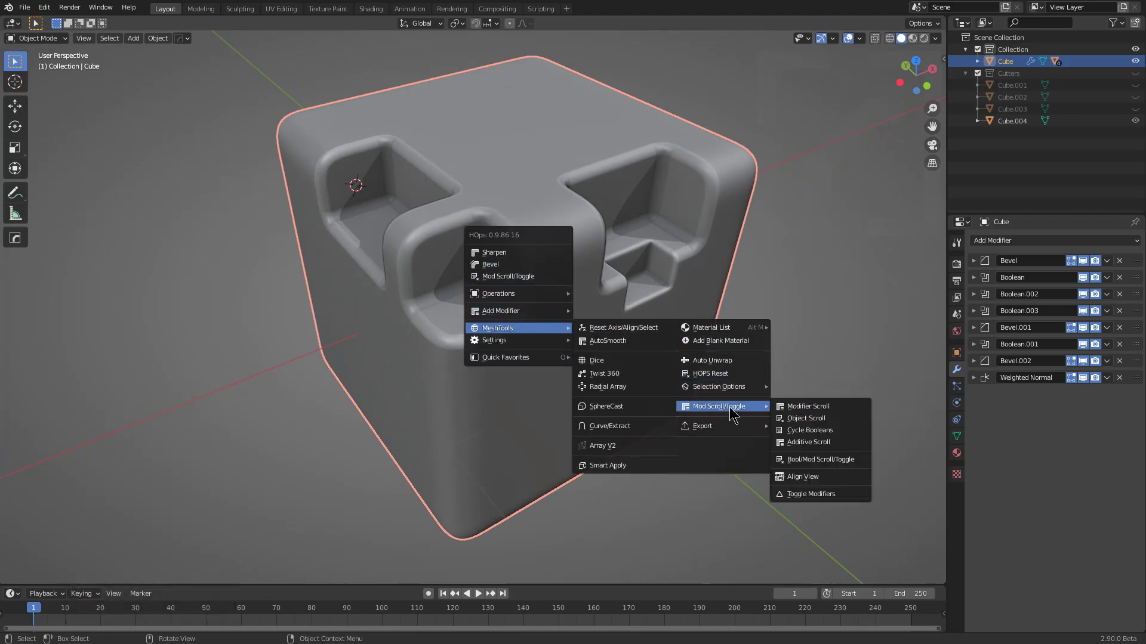
left_click(807, 406)
scroll(797, 411, "up", 8)
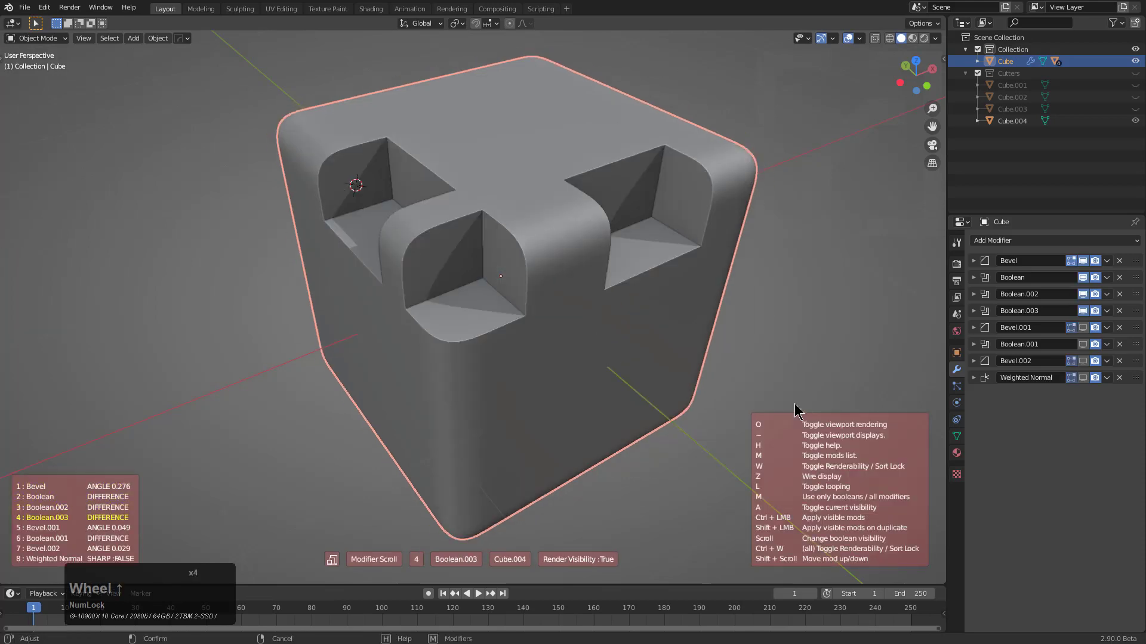
scroll(797, 411, "down", 1)
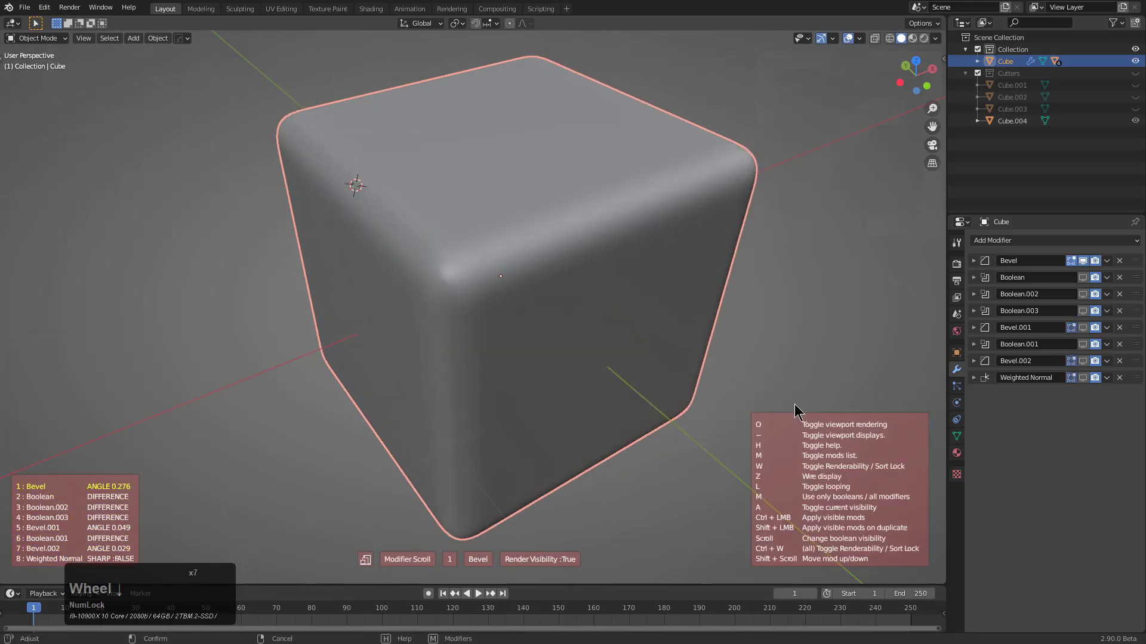
scroll(797, 410, "up", 8)
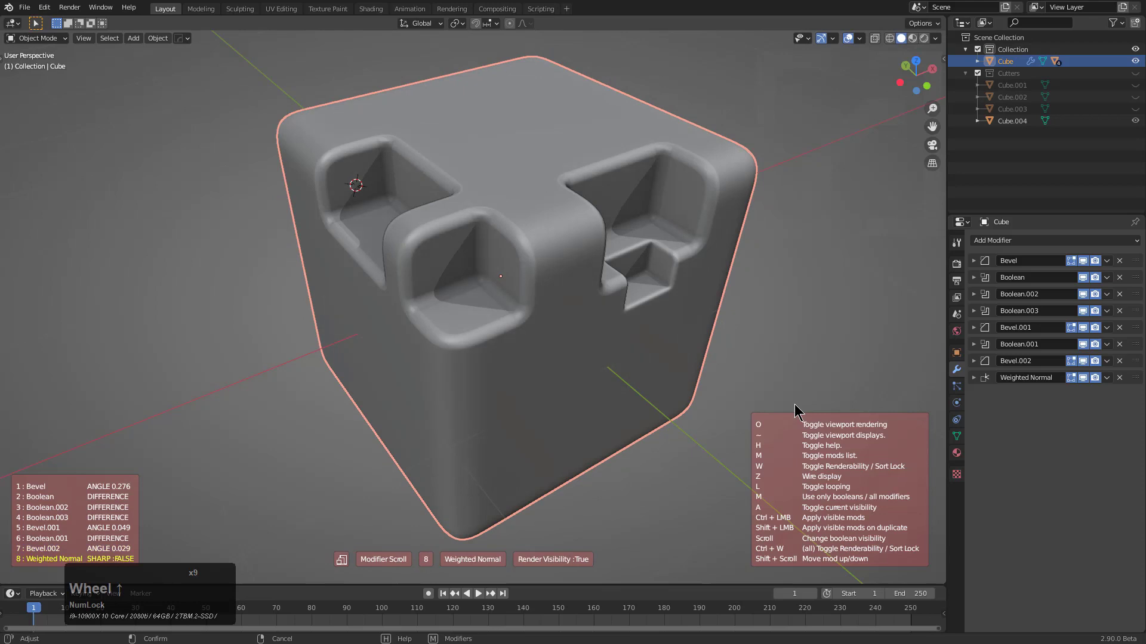
scroll(798, 412, "up", 13)
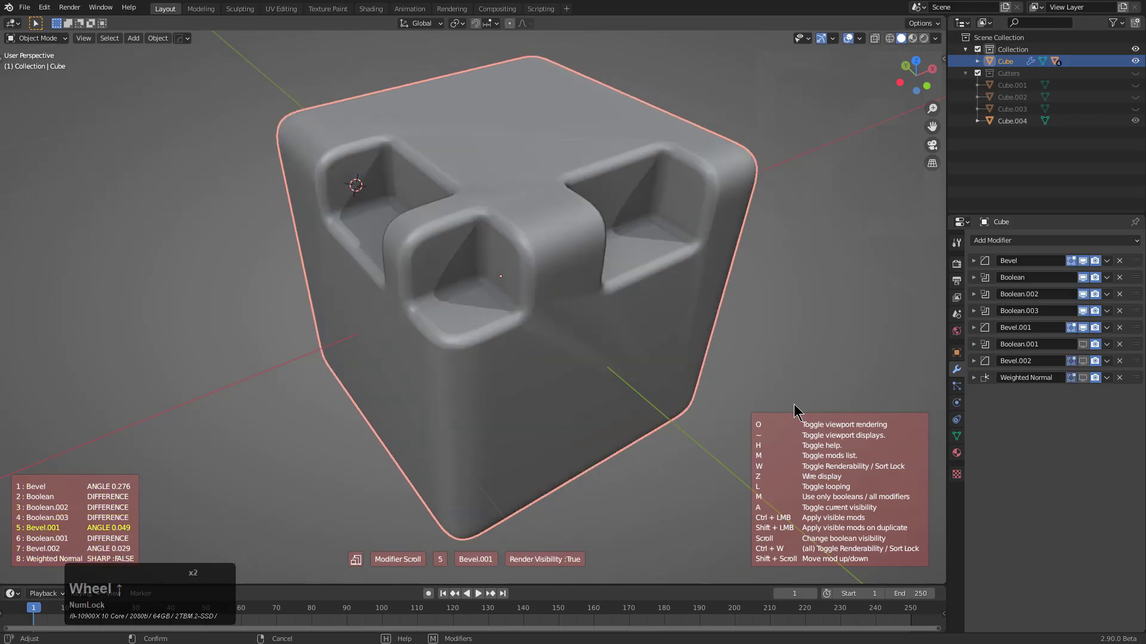
right_click(797, 410)
Step: Run Object Scroll on the main cube and cycle through its boolean cutters to examine each cutter's placement
key("q")
mouse_move(762, 370)
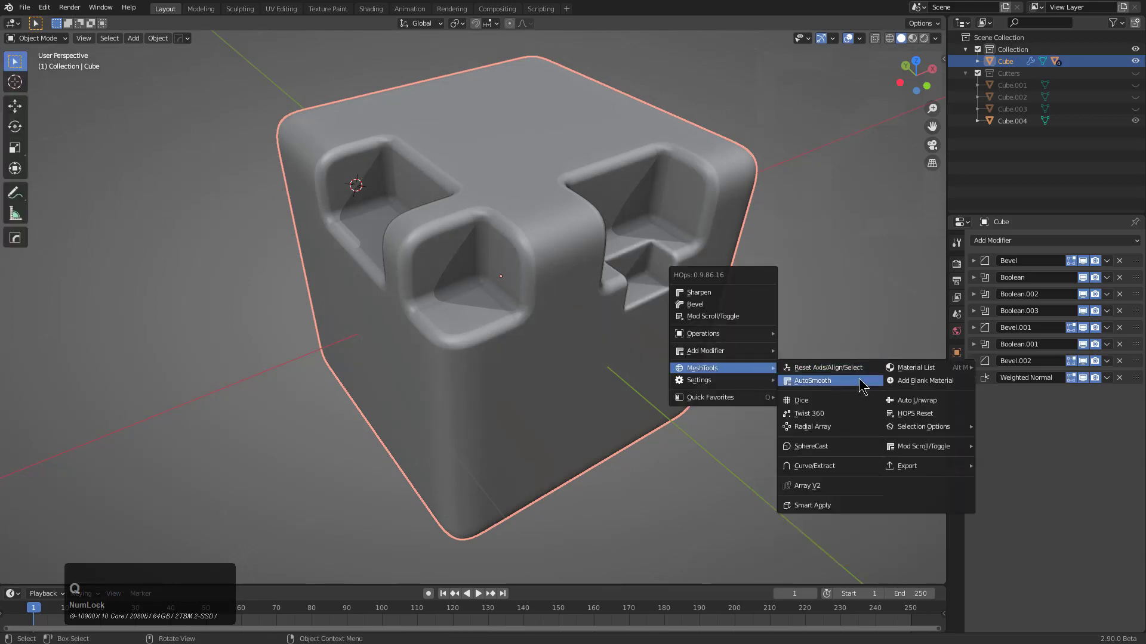
mouse_move(913, 446)
left_click(1014, 464)
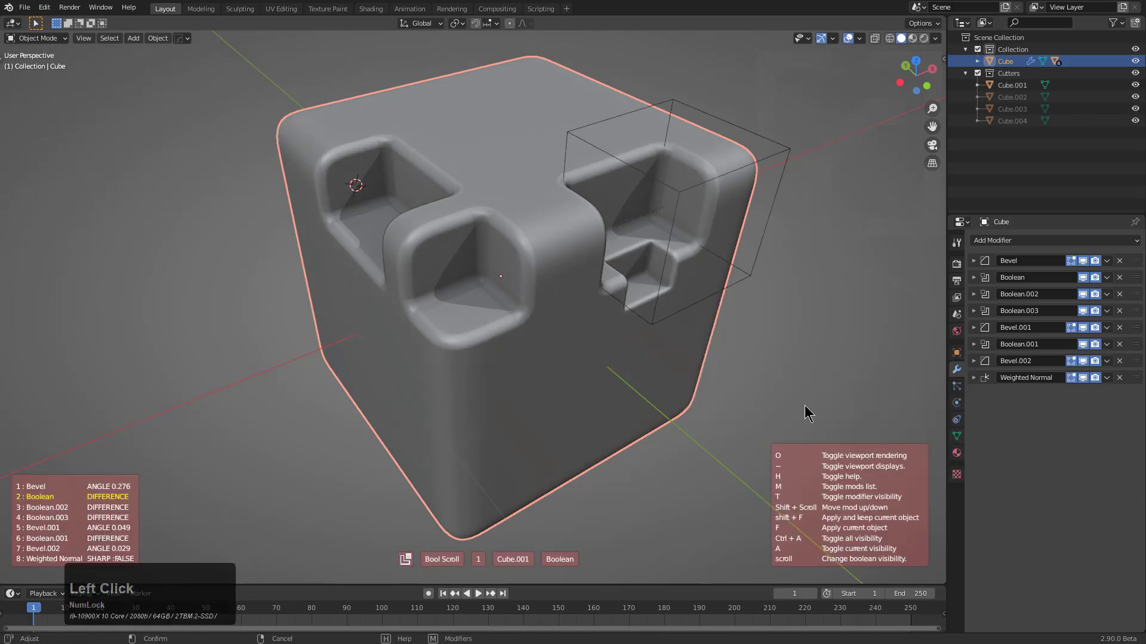
scroll(790, 388, "up", 1)
scroll(791, 389, "up", 6)
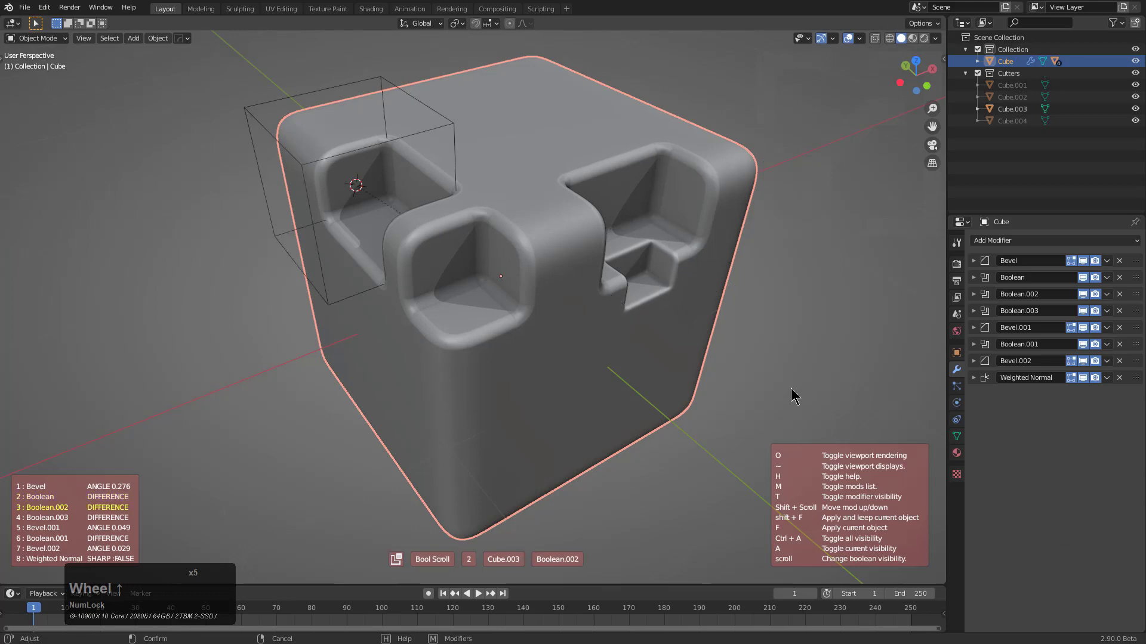
scroll(792, 389, "up", 3)
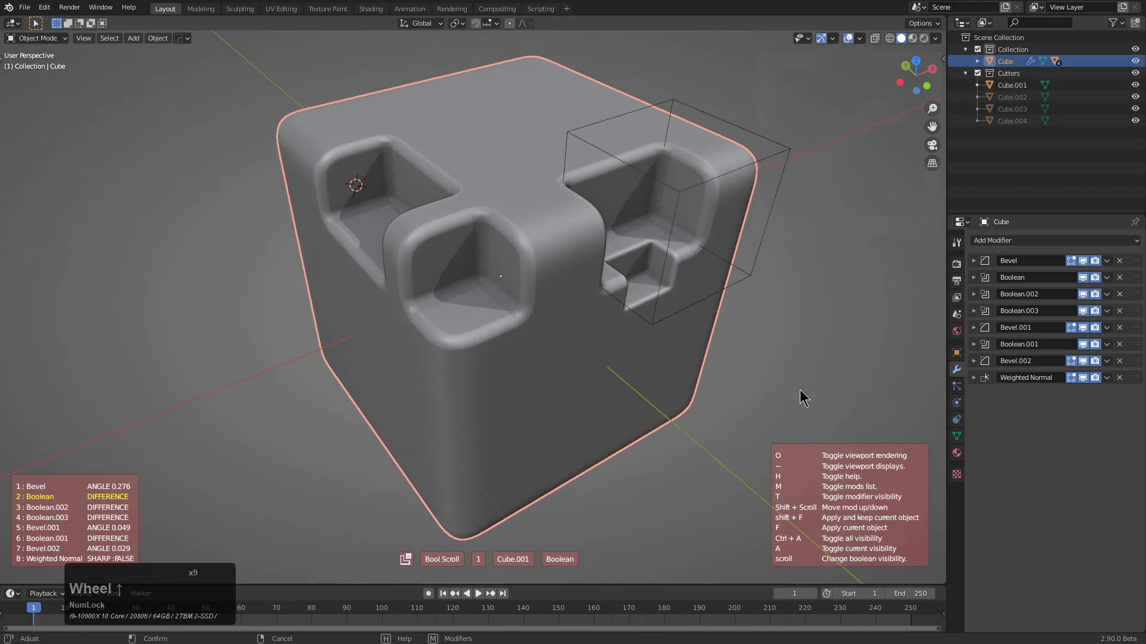
scroll(800, 389, "up", 1)
scroll(800, 389, "up", 2)
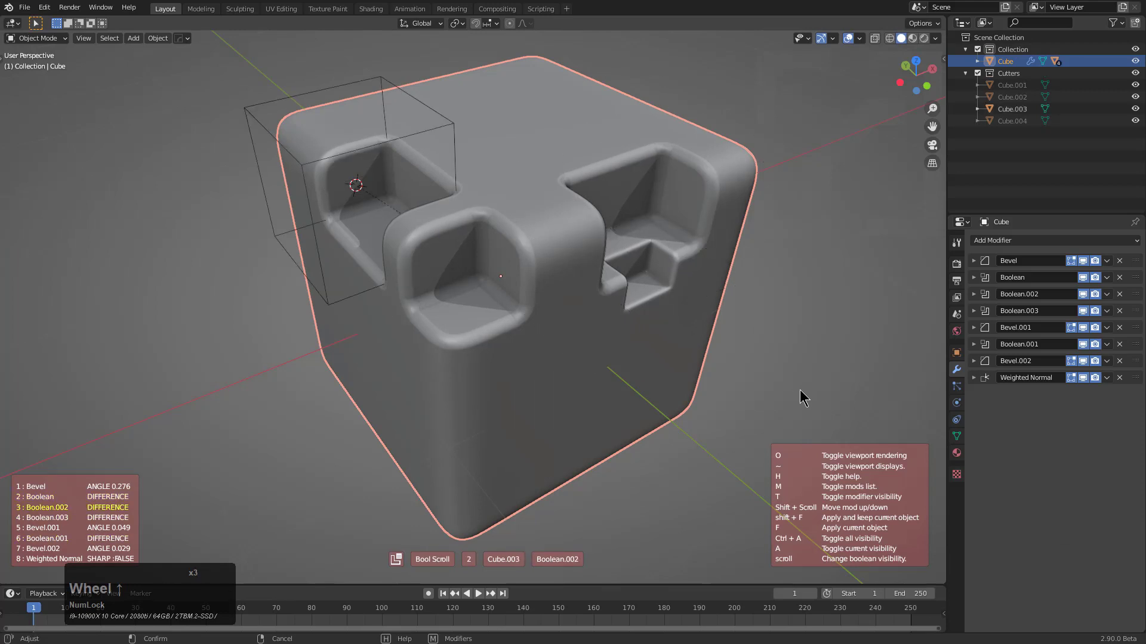
right_click(796, 386)
Step: Run Cycle Booleans on the main cube and step through its booleans to examine each cut on its own
key("q")
mouse_move(716, 351)
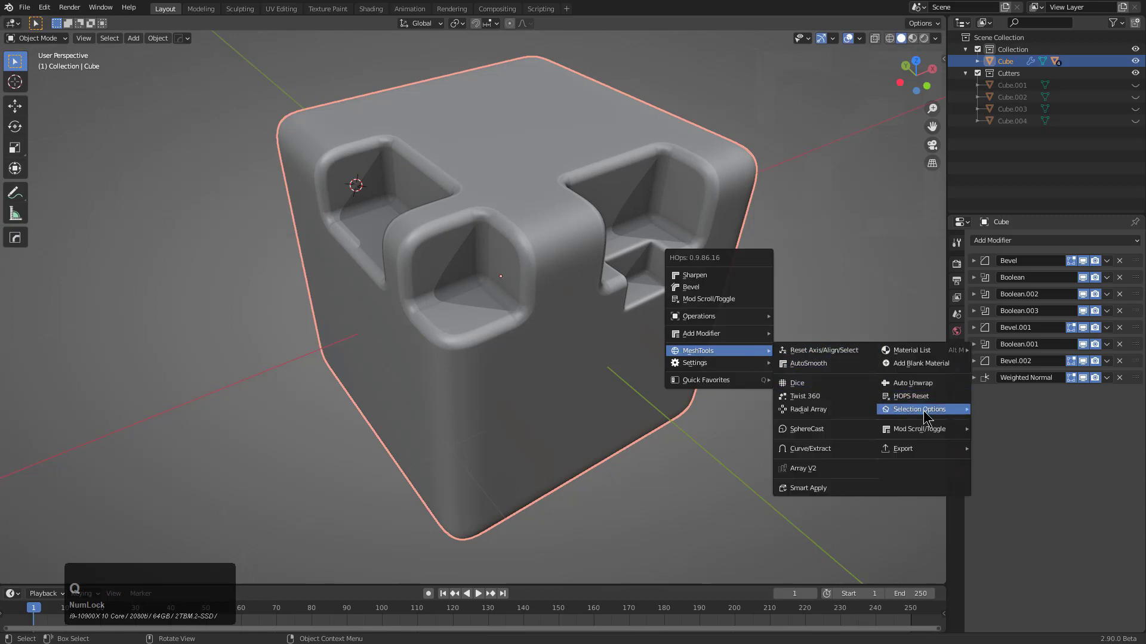
mouse_move(922, 409)
left_click(989, 443)
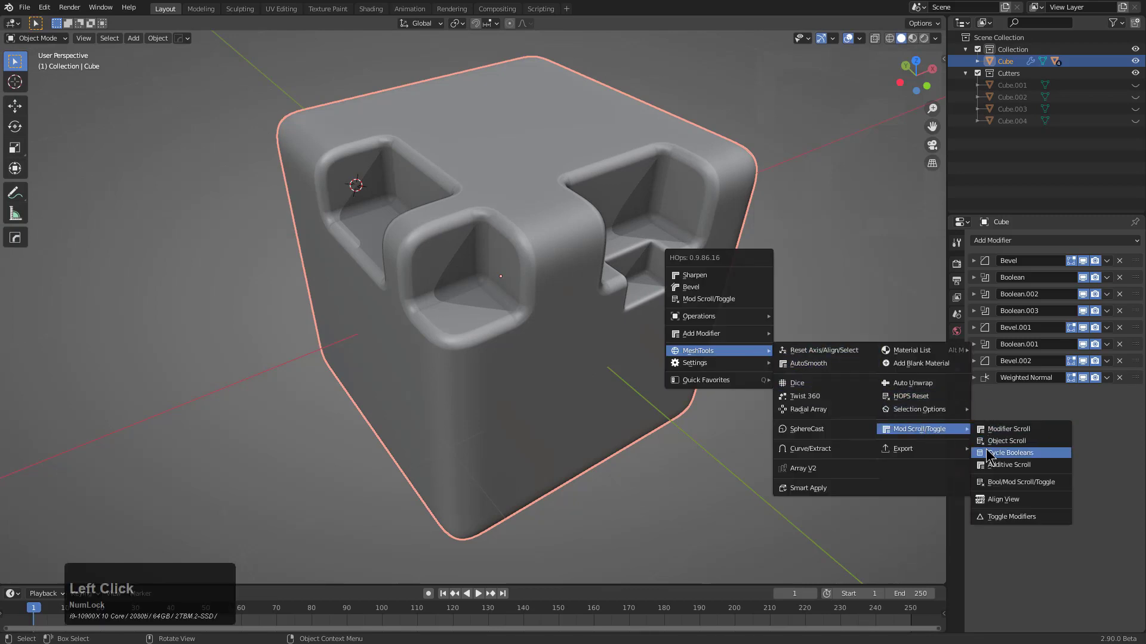
scroll(756, 358, "up", 2)
scroll(757, 356, "up", 2)
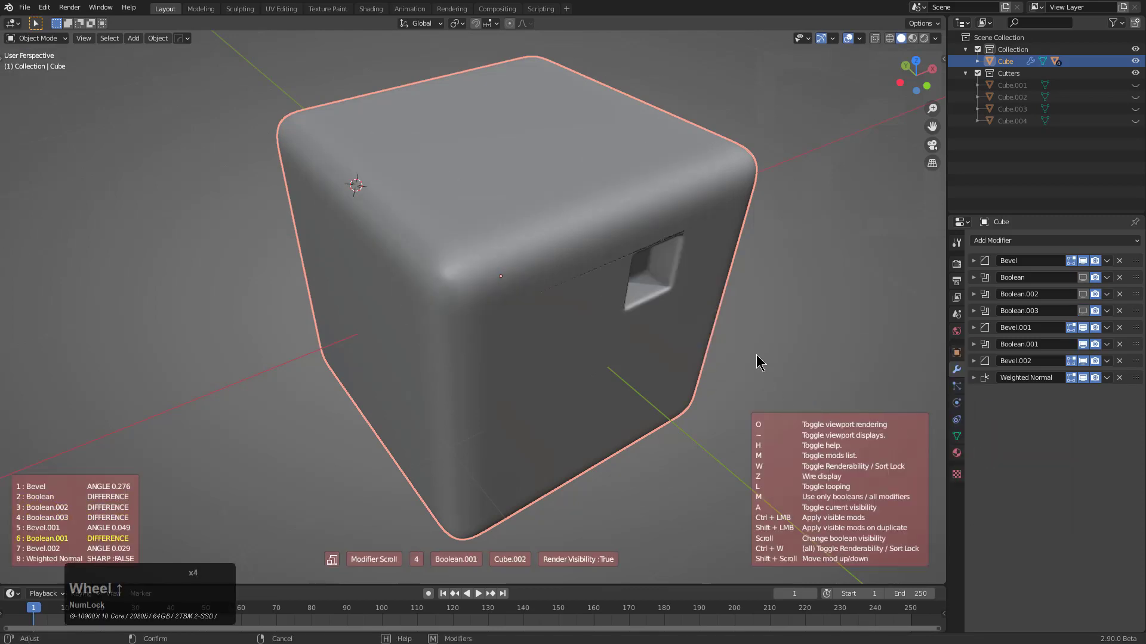
scroll(757, 356, "up", 5)
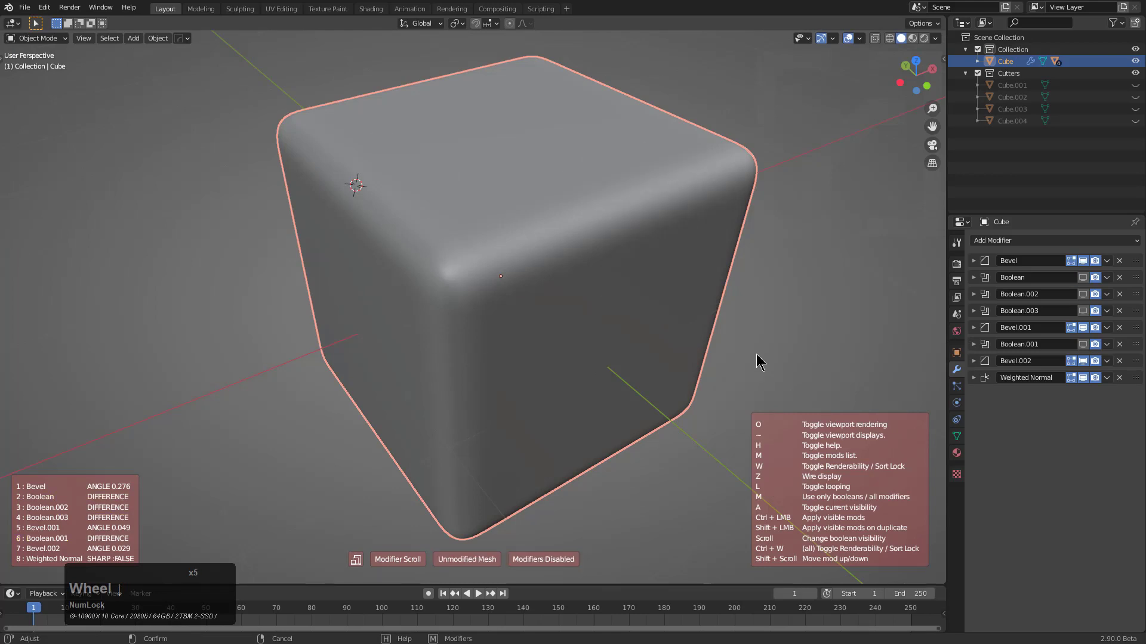
scroll(756, 354, "up", 4)
scroll(757, 353, "down", 4)
scroll(757, 353, "up", 5)
scroll(757, 354, "down", 2)
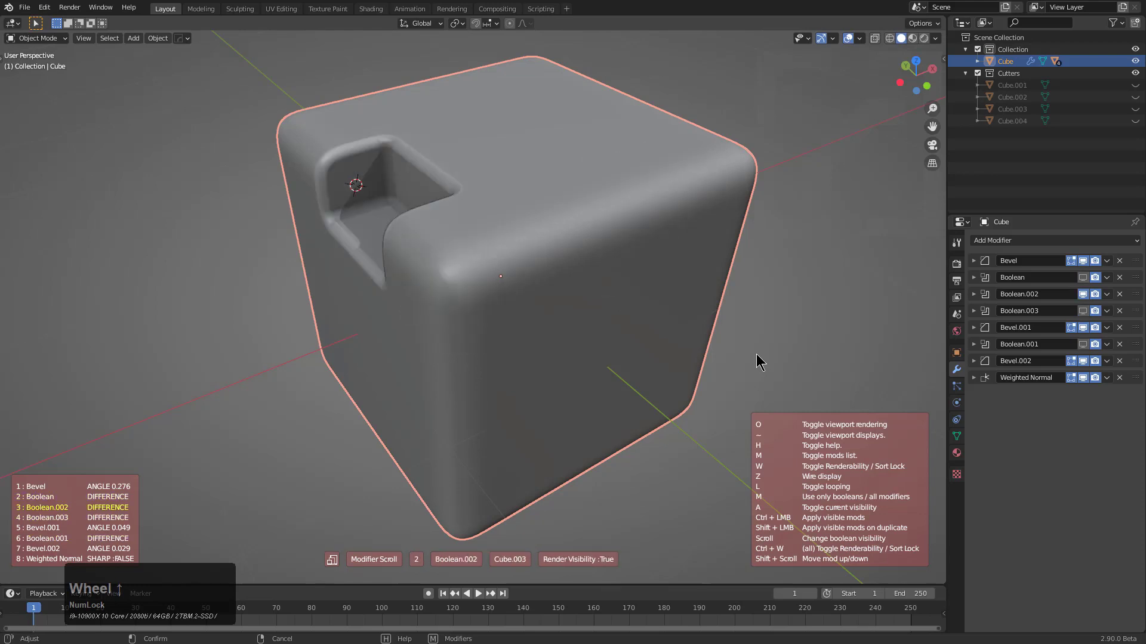
scroll(757, 355, "up", 1)
scroll(757, 355, "down", 3)
scroll(756, 353, "up", 4)
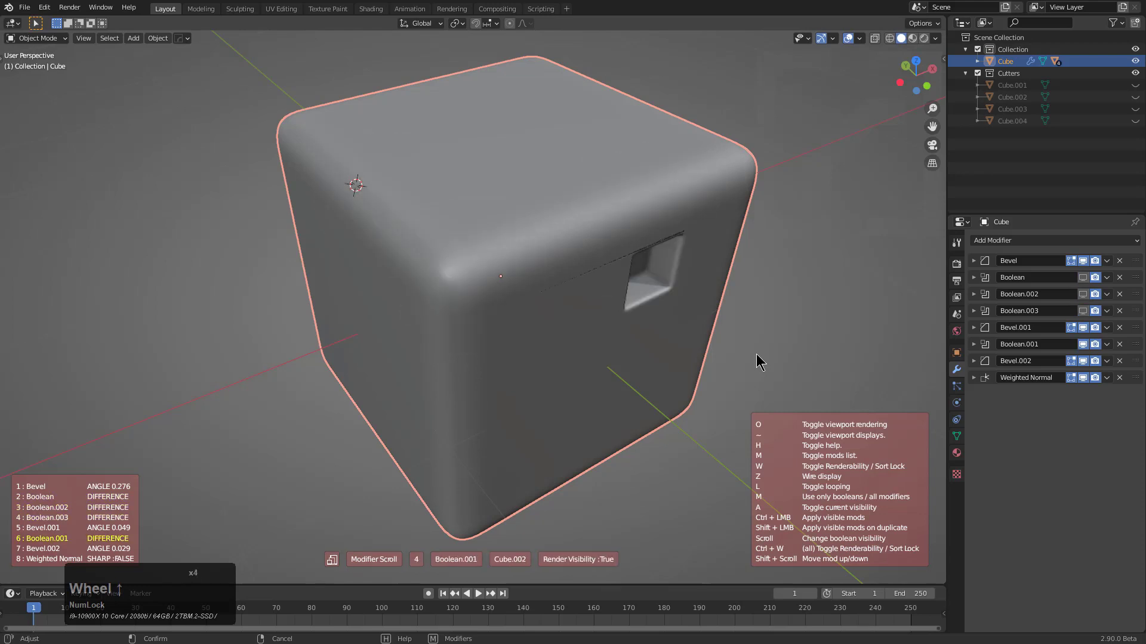
scroll(755, 353, "down", 2)
scroll(754, 352, "up", 1)
scroll(753, 353, "up", 1)
scroll(753, 353, "down", 4)
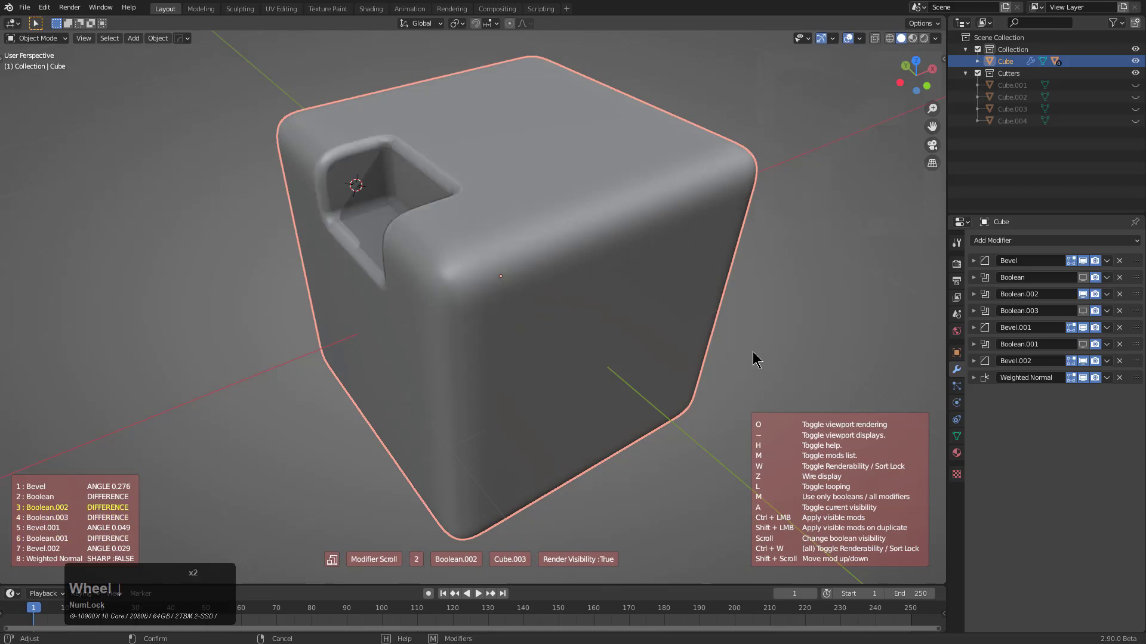
scroll(749, 352, "up", 1)
scroll(748, 353, "up", 3)
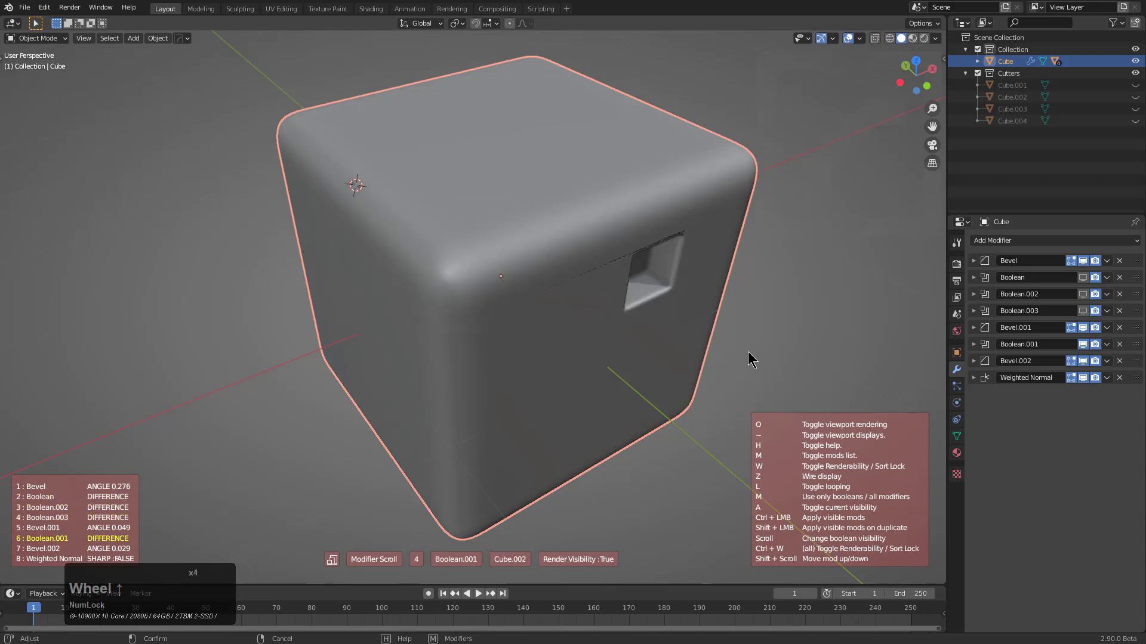
right_click(731, 345)
Step: Run Additive Scroll on the main cube and scroll through its booleans cumulatively to examine how the cuts build up, then cancel
key("q")
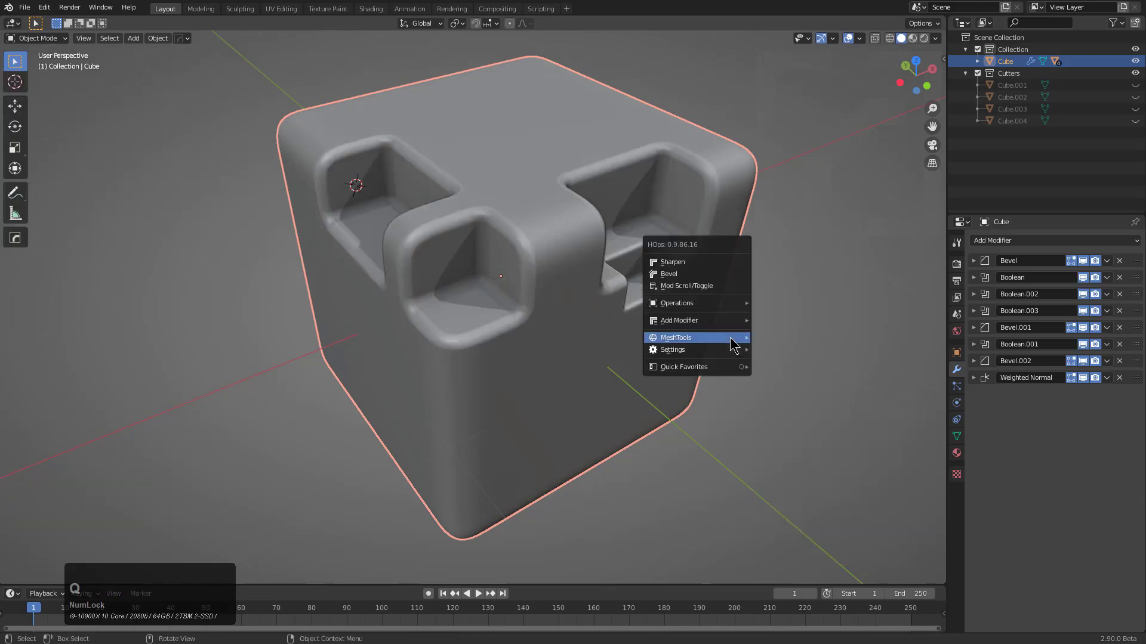
mouse_move(729, 338)
mouse_move(913, 397)
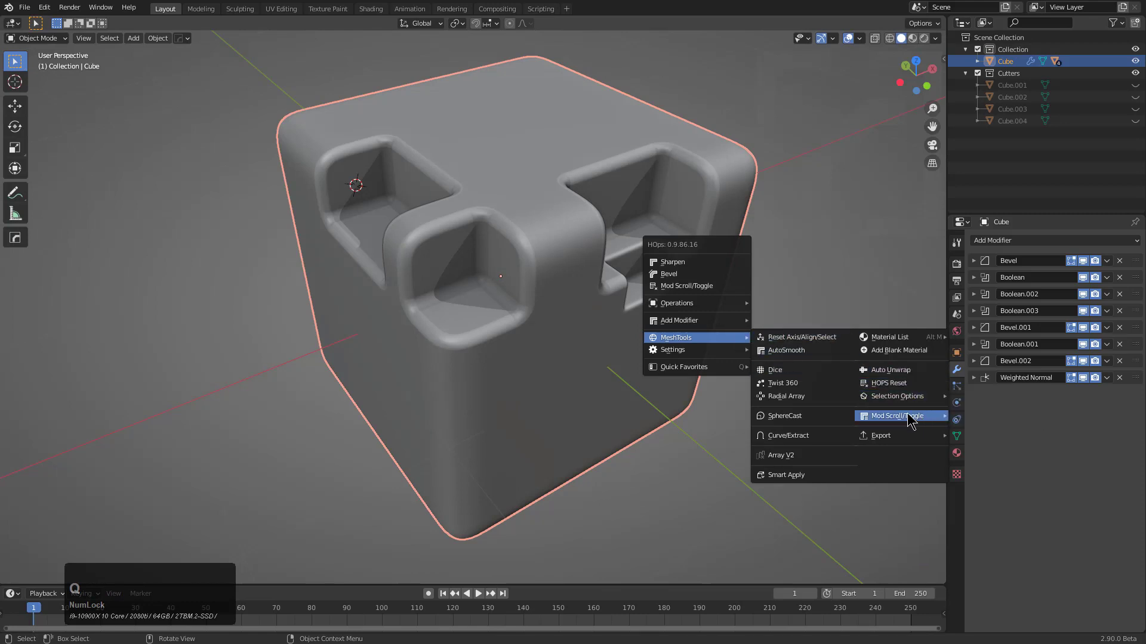
left_click(923, 416)
left_click(974, 453)
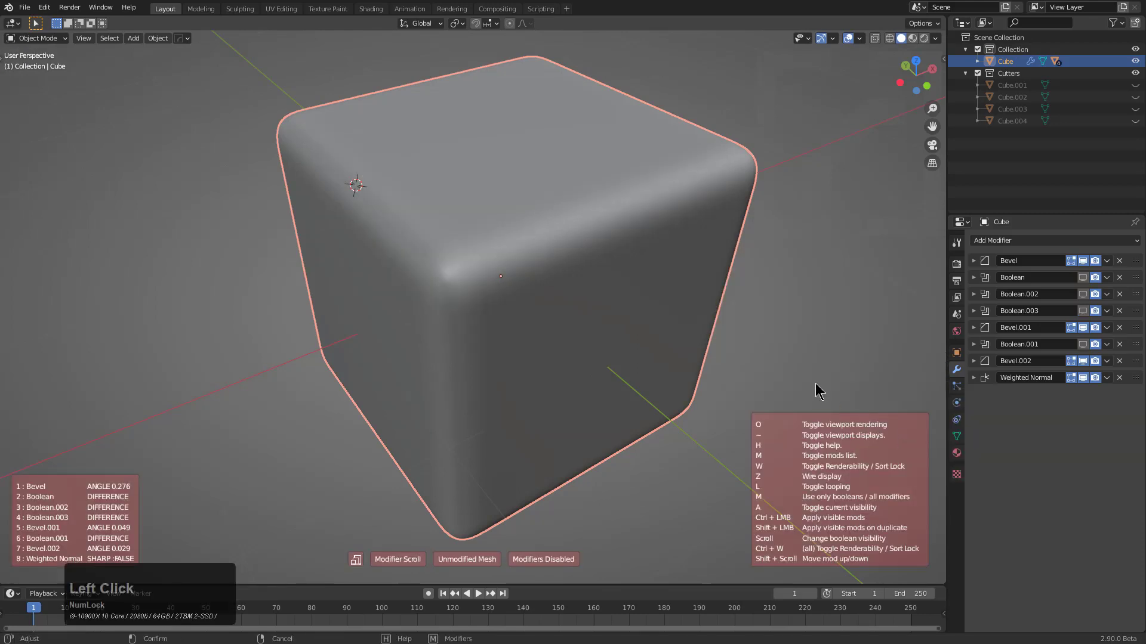
scroll(773, 325, "down", 4)
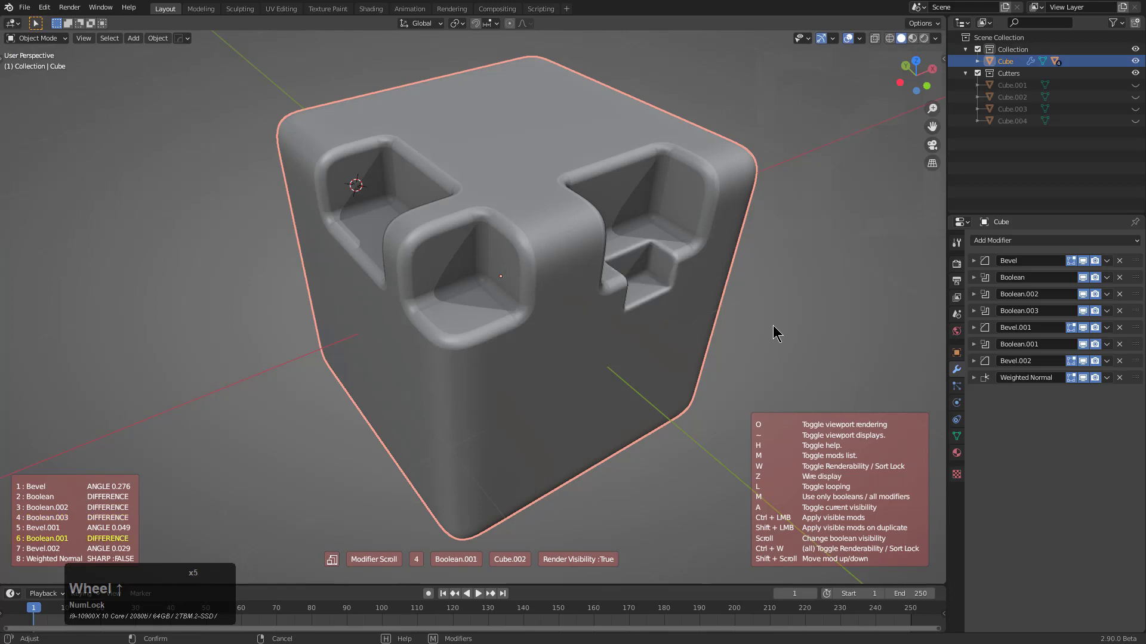
scroll(772, 325, "down", 2)
scroll(772, 325, "up", 5)
scroll(772, 324, "down", 4)
scroll(772, 325, "up", 4)
scroll(773, 326, "down", 3)
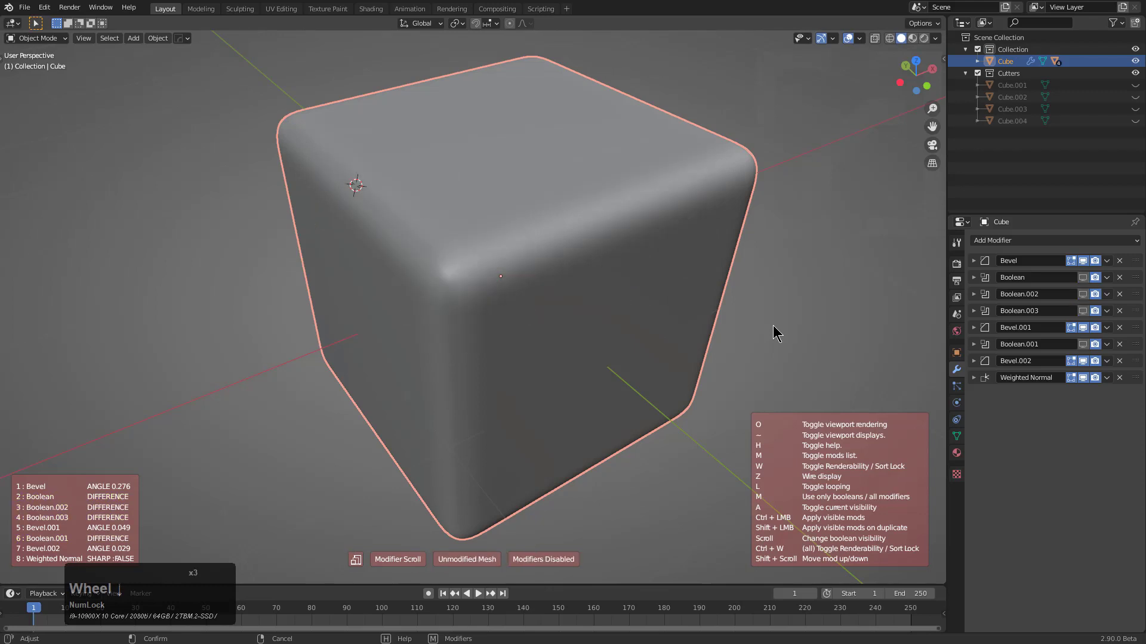
scroll(772, 325, "down", 3)
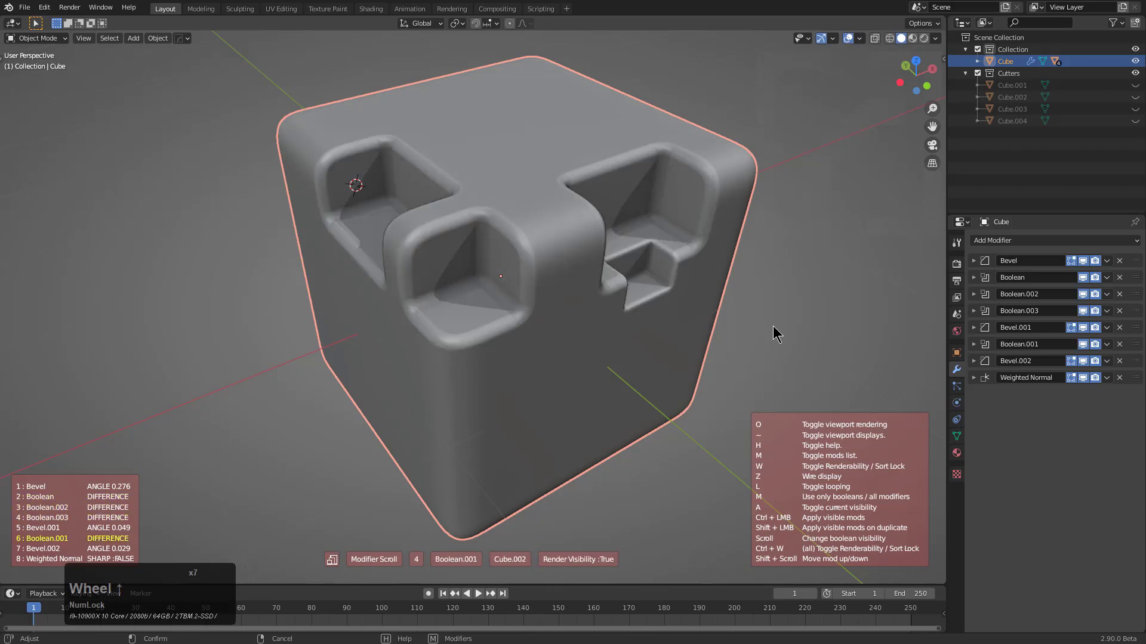
scroll(772, 326, "up", 5)
scroll(772, 326, "up", 4)
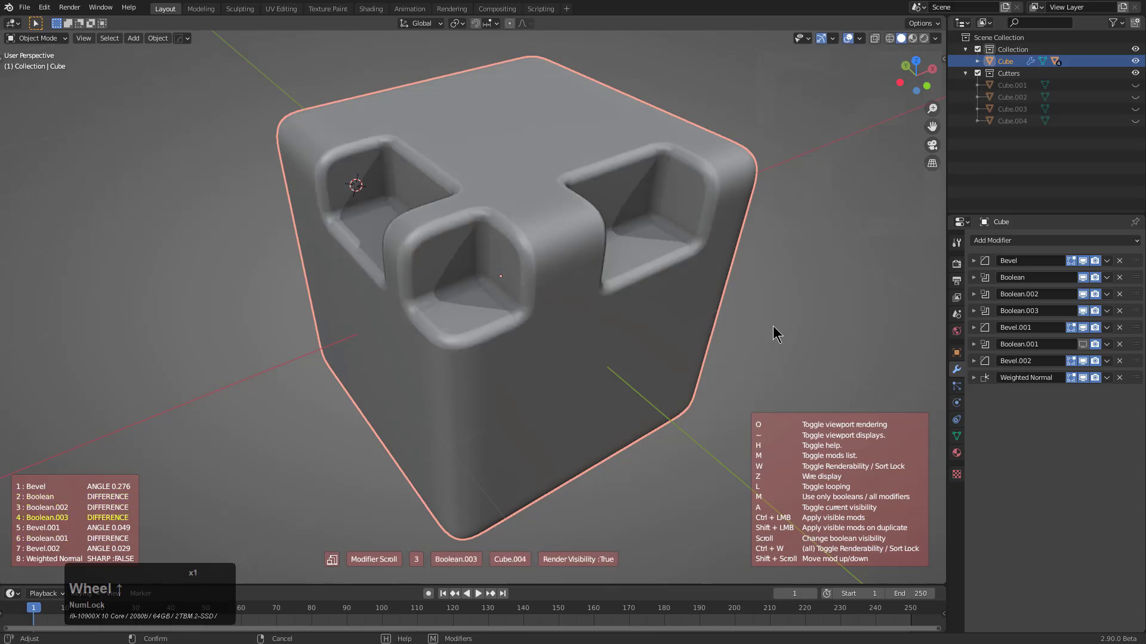
scroll(772, 326, "up", 4)
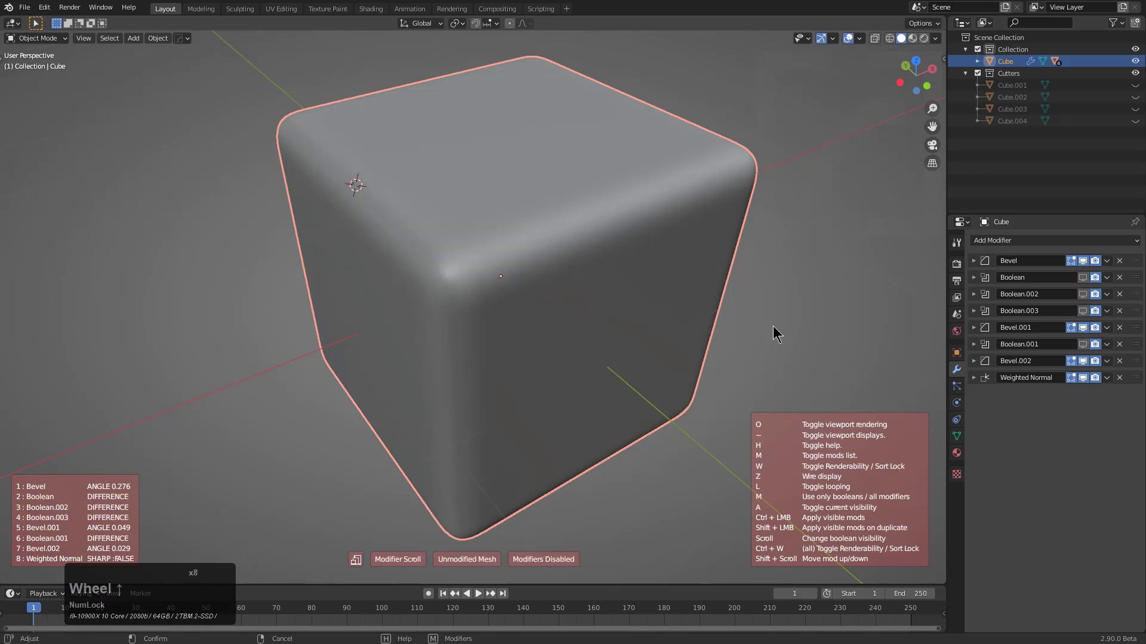
scroll(773, 325, "up", 4)
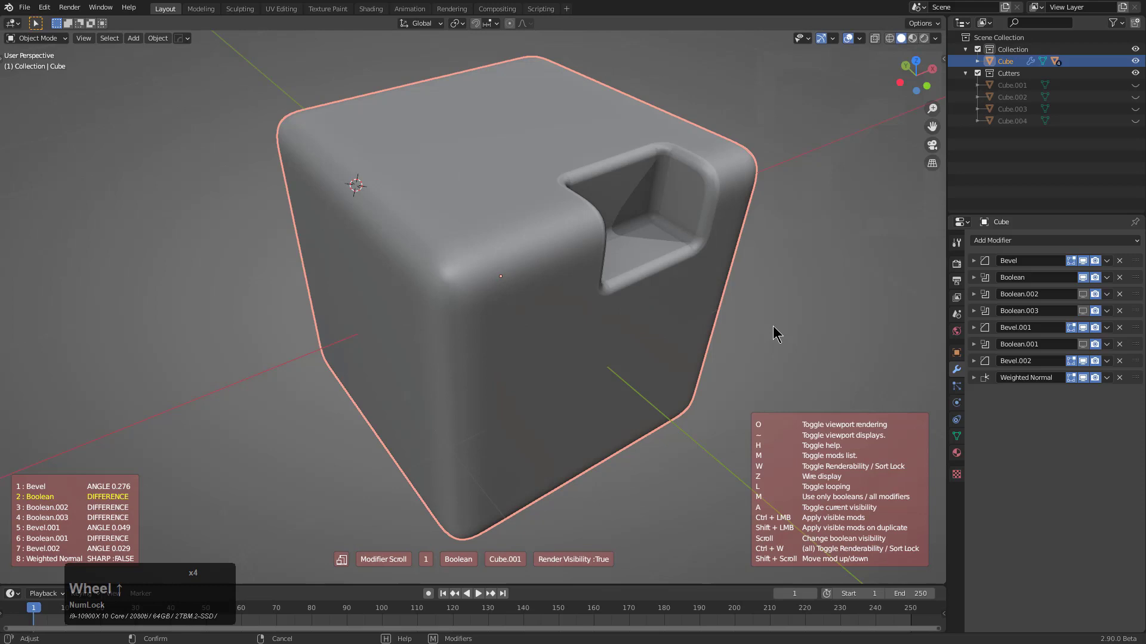
scroll(772, 326, "up", 1)
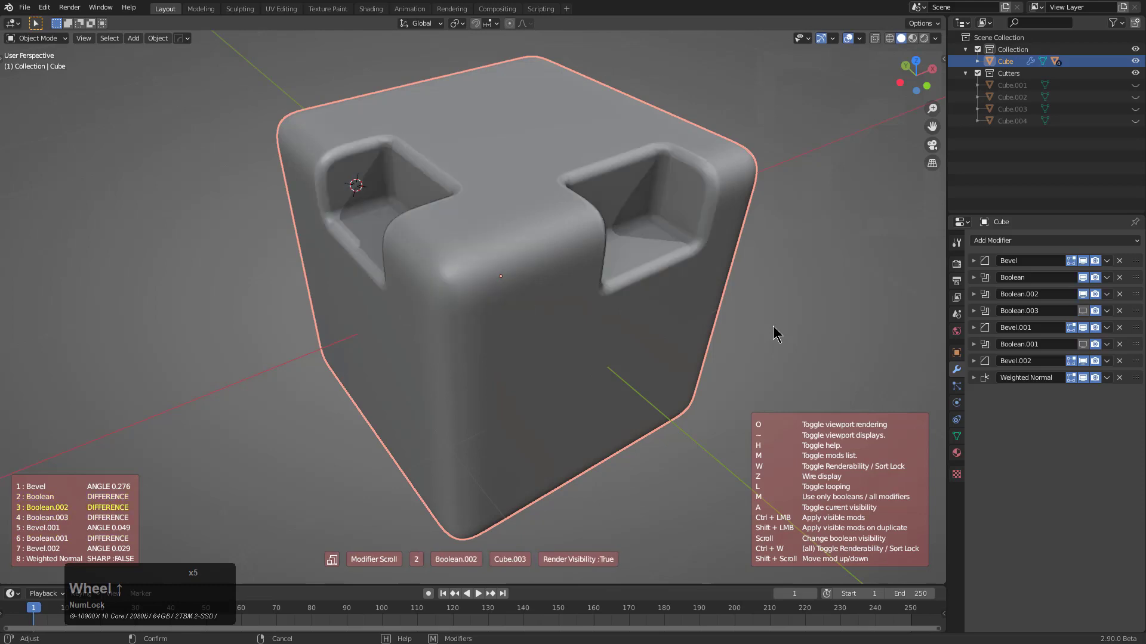
scroll(773, 327, "up", 3)
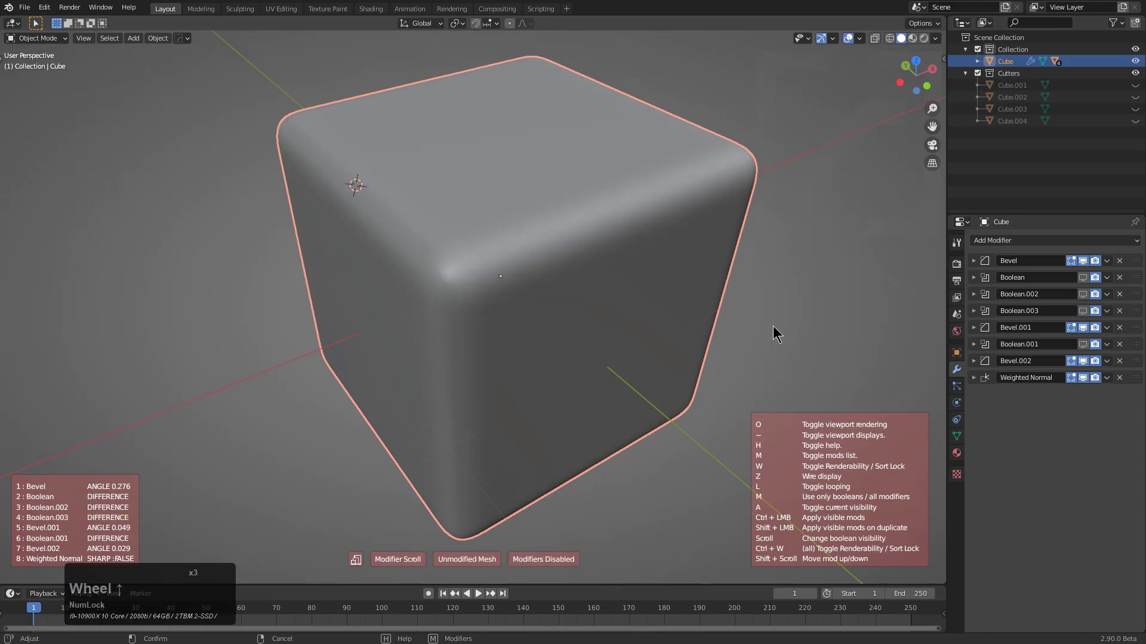
right_click(772, 326)
Step: Run Align View and cycle through the preset orthographic views to examine the cube, ending on an angled orthographic view
key("q")
mouse_move(699, 303)
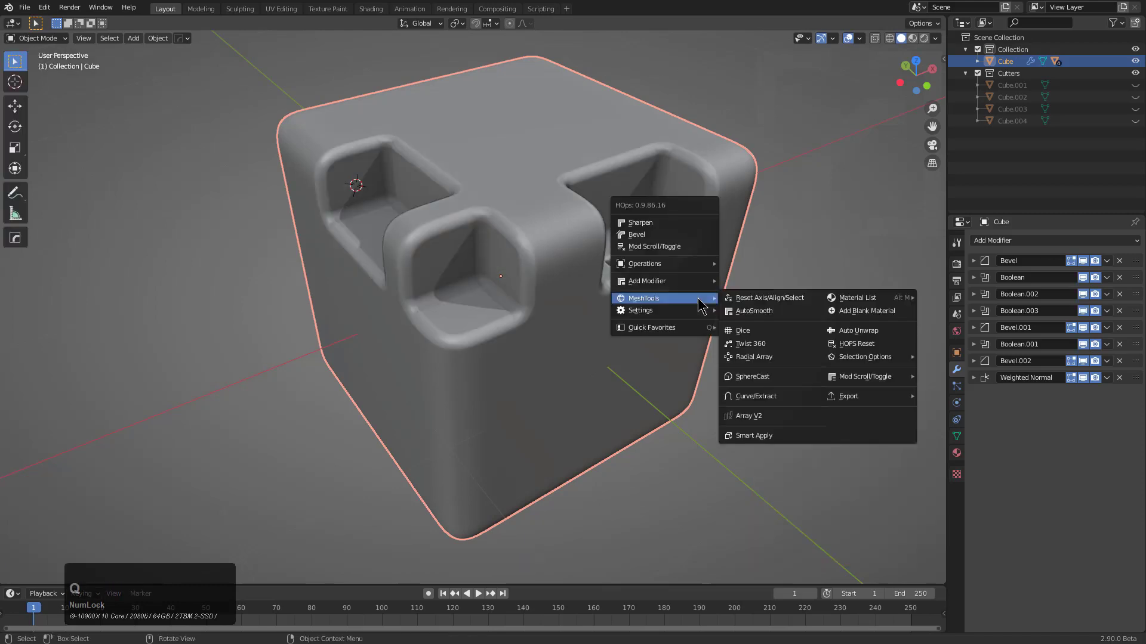
mouse_move(877, 376)
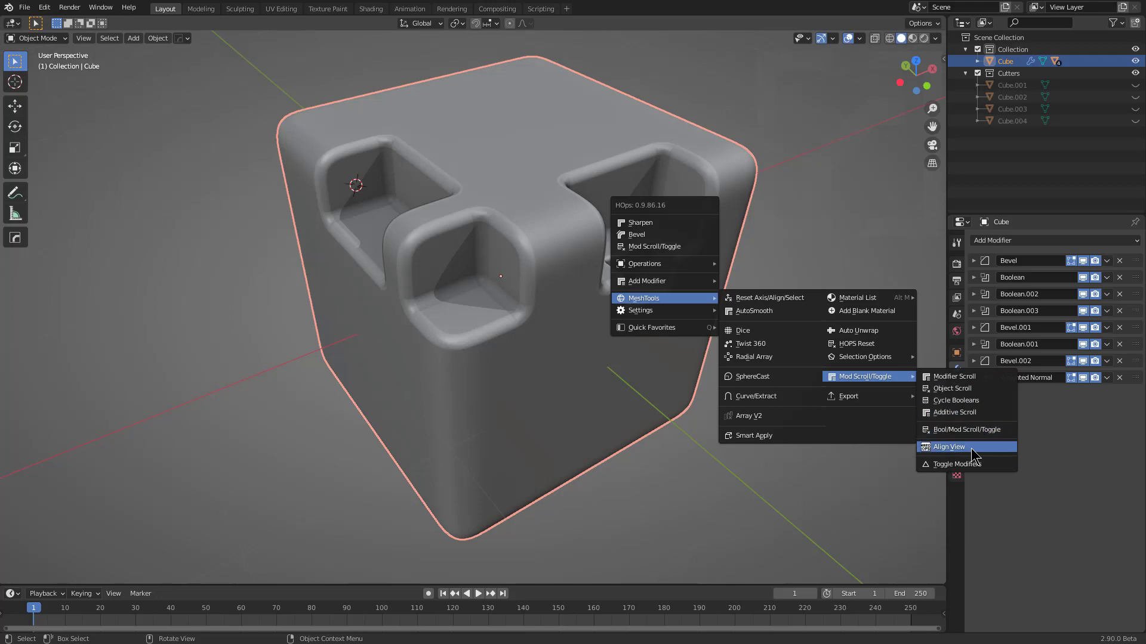
left_click(949, 447)
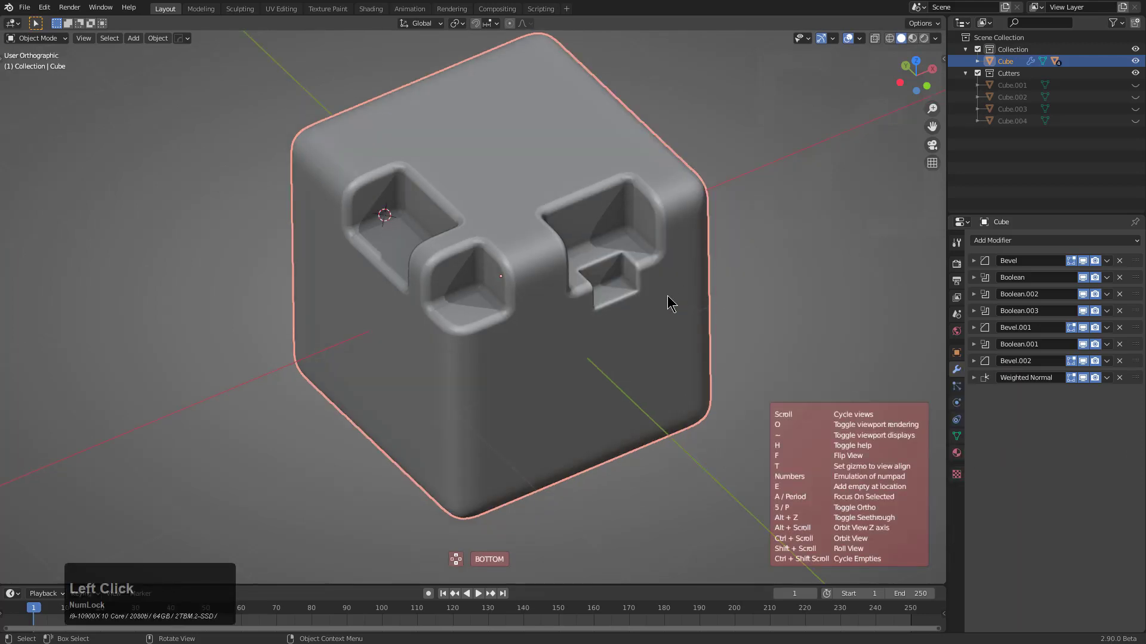
scroll(667, 297, "up", 5)
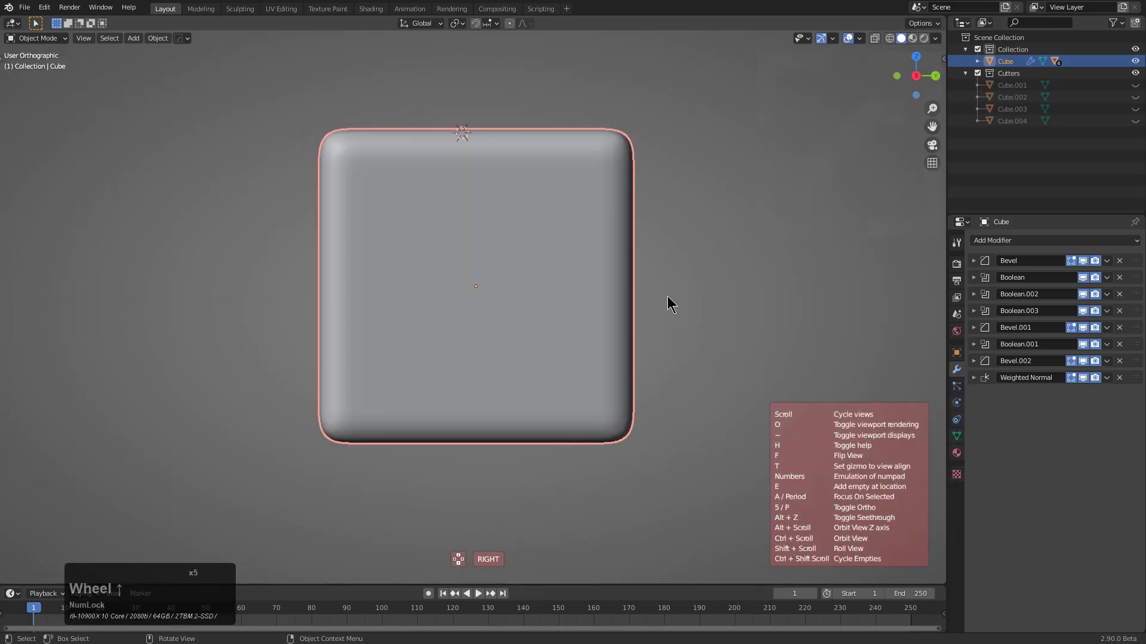
scroll(667, 296, "up", 6)
scroll(667, 296, "up", 2)
left_click(667, 296)
middle_click_drag(639, 292, 675, 311)
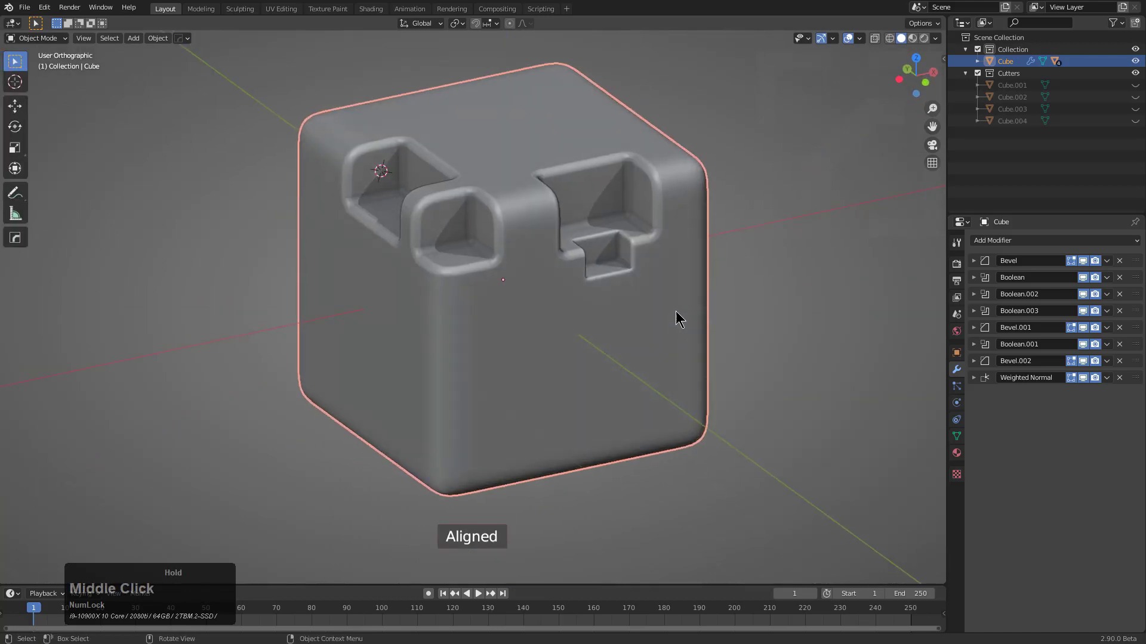
Step: Hide the main cube's boolean cuts in the viewport with the booleans-only Toggle Modifiers
key("q")
mouse_move(675, 310)
mouse_move(850, 413)
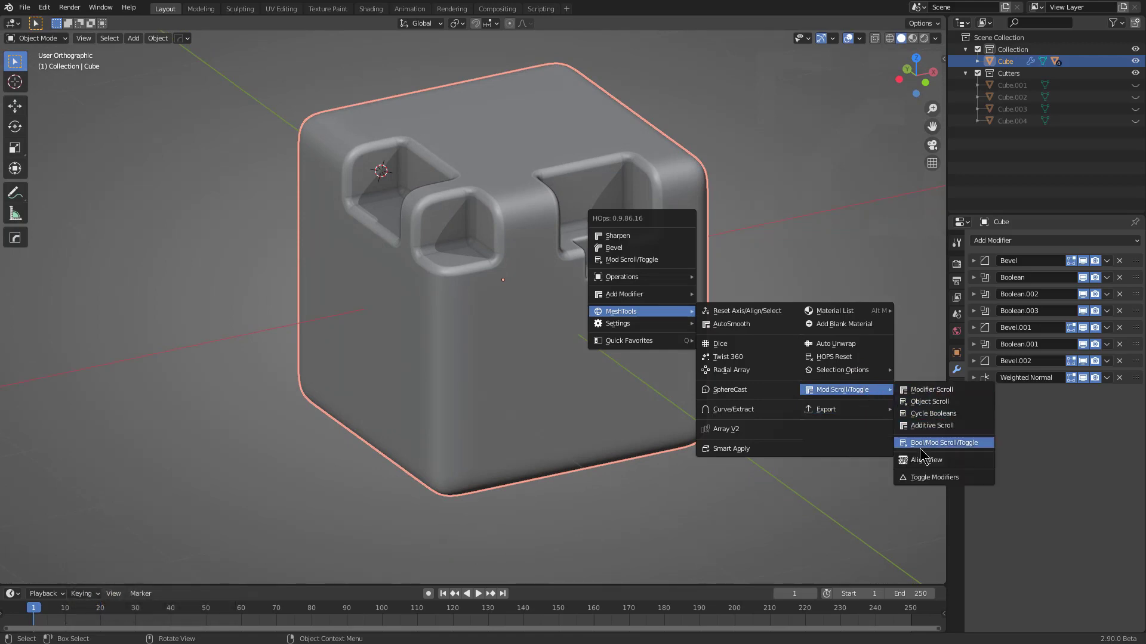
left_click(925, 478)
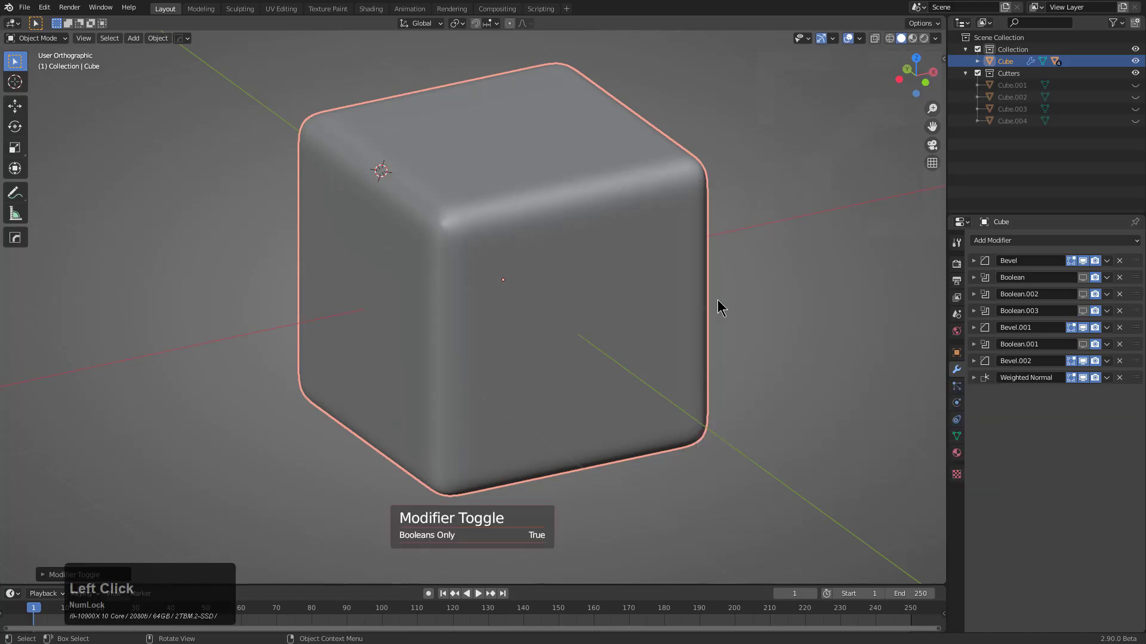
middle_click_drag(661, 250, 673, 265)
Step: Run the all-modifier Toggle Modifiers twice on the main cube to swap viewport visibility between its booleans and bevels and back
key("q")
mouse_move(660, 244)
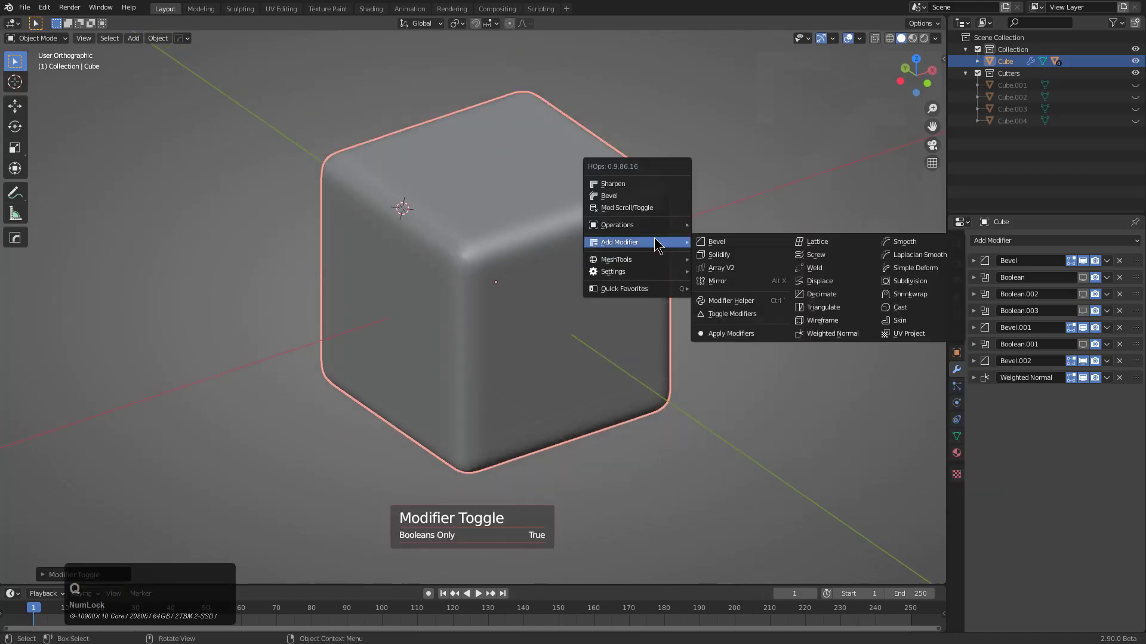
left_click(735, 312)
key("q")
mouse_move(699, 253)
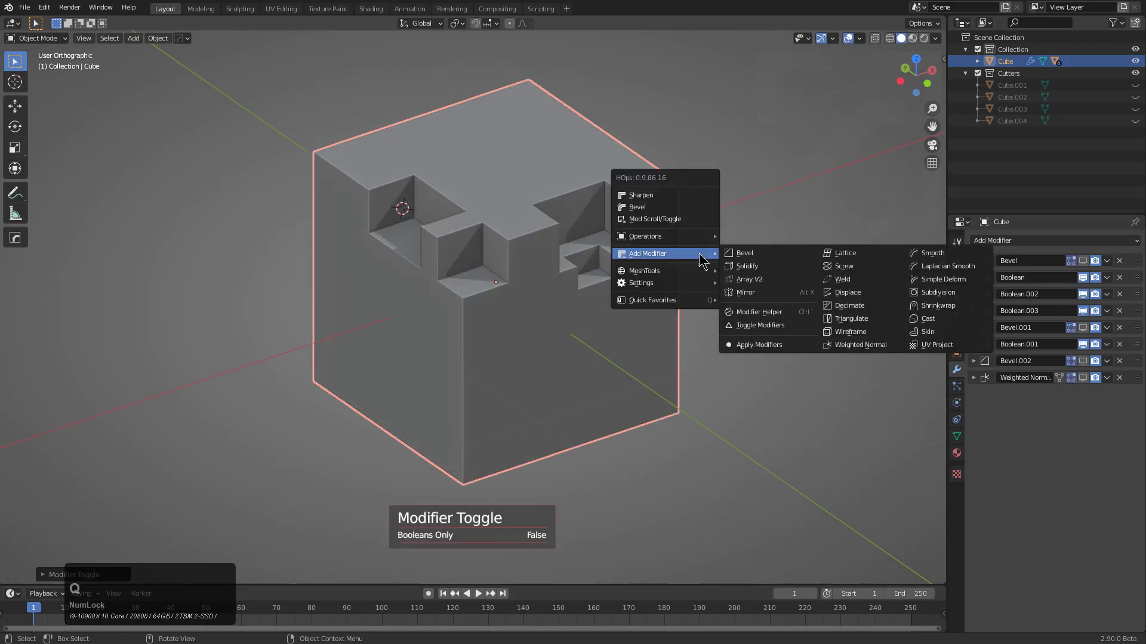
left_click(758, 320)
Step: Invert the cube's modifier visibility once more and re-enable the viewport display of its three bevels and Weighted Normal
key("q")
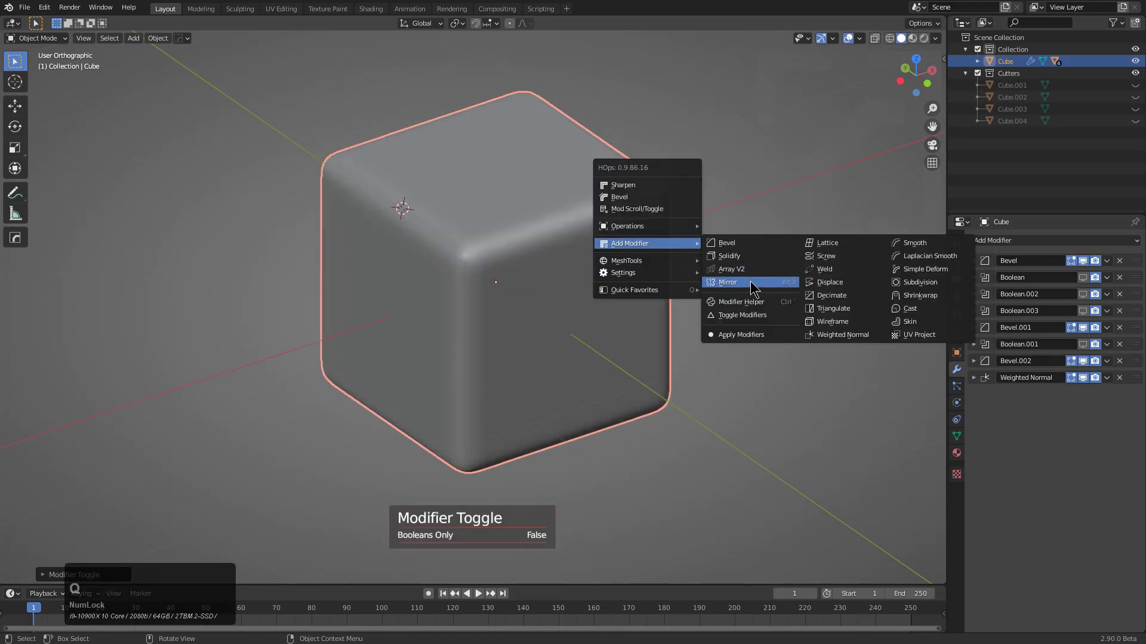
left_click(740, 320)
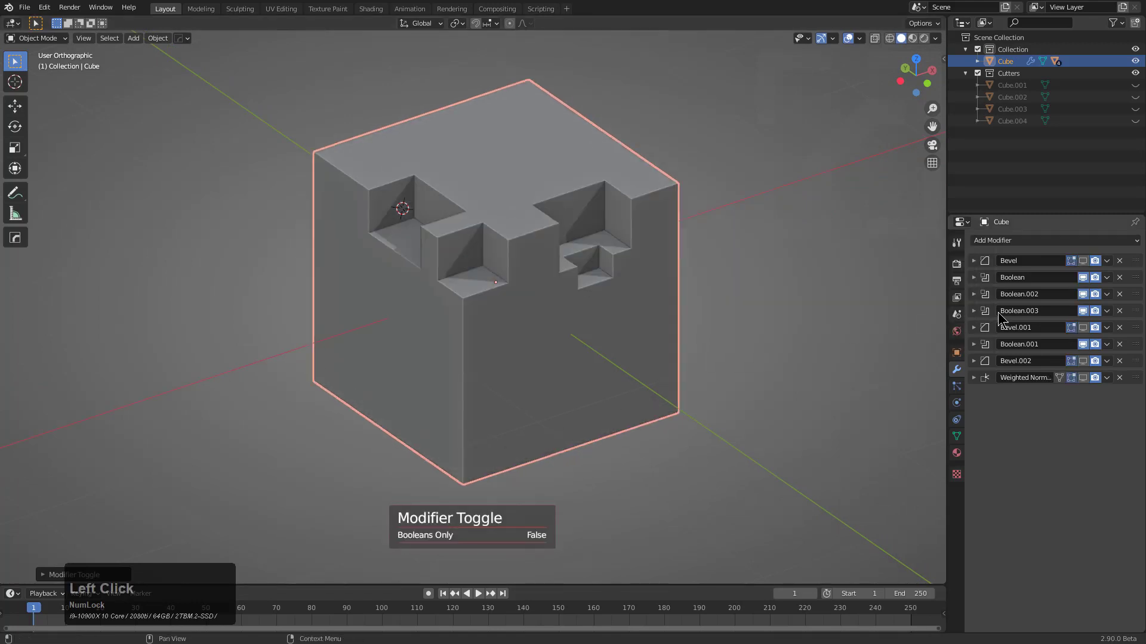
left_click(1082, 262)
left_click_drag(1083, 327, 1083, 379)
Step: Toggle all of the main cube's modifiers off in the viewport and back on, with Booleans Only set to False
key("q")
mouse_move(678, 197)
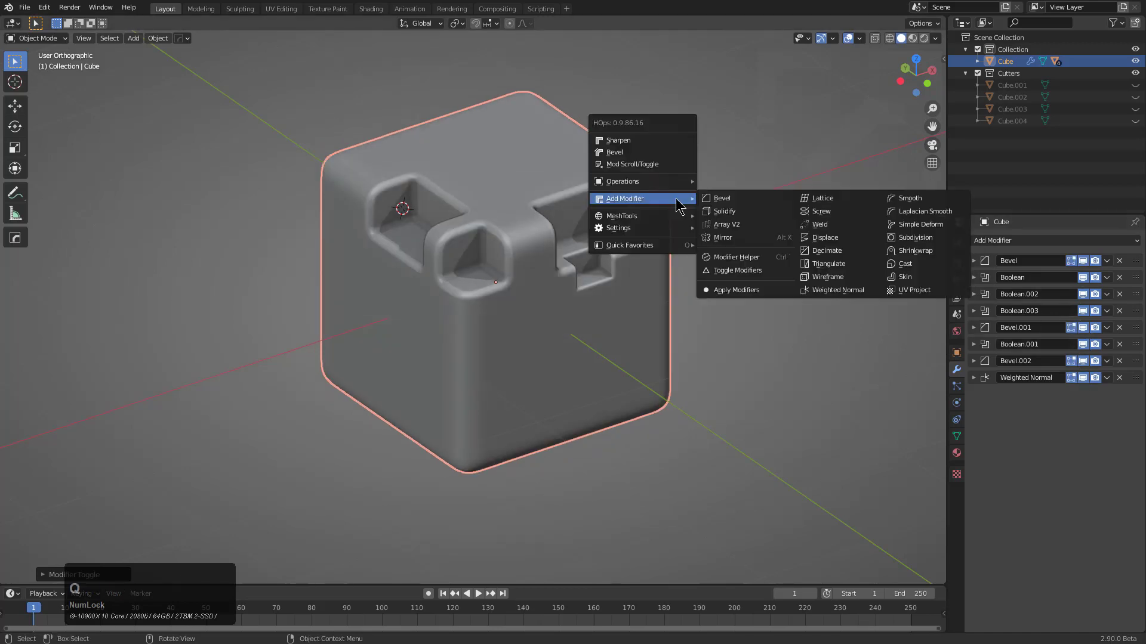
left_click(749, 267)
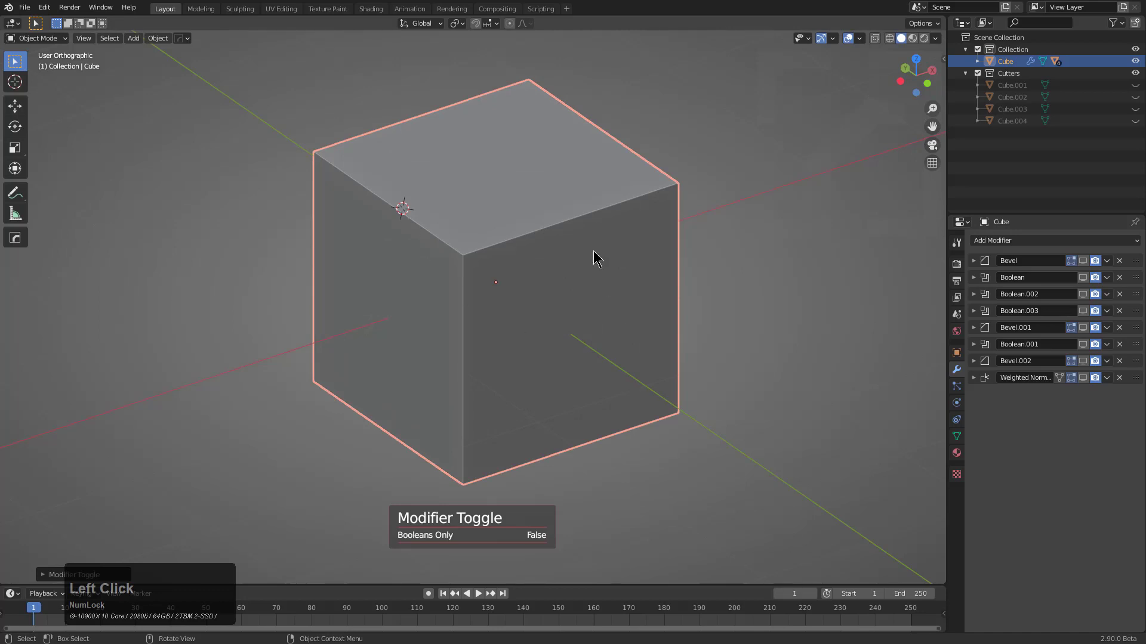
key("q")
mouse_move(557, 226)
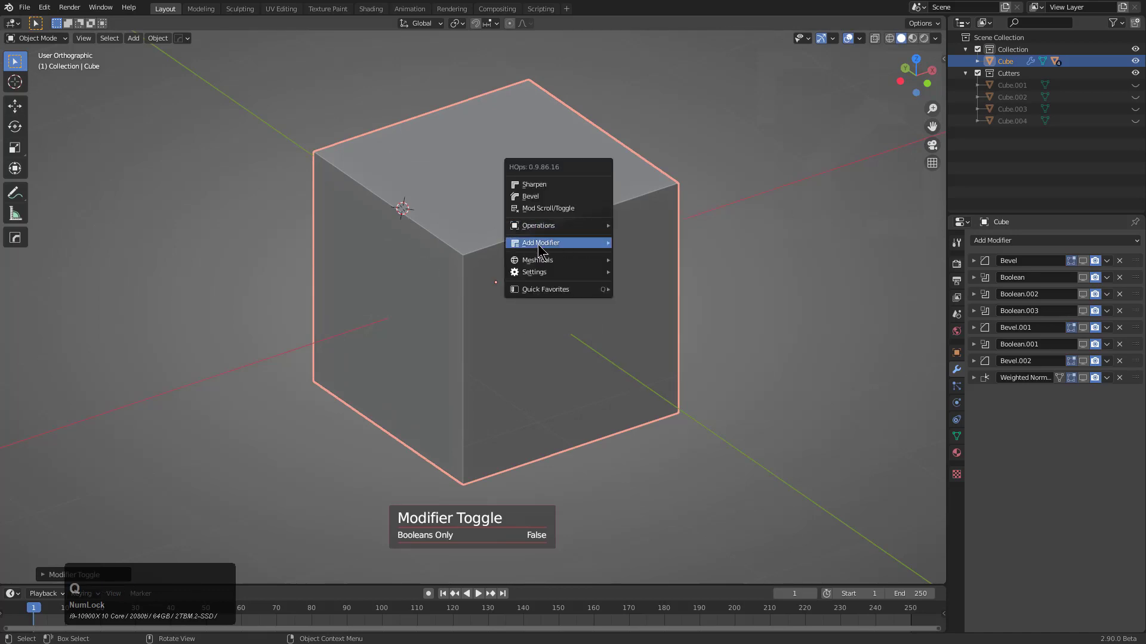
mouse_move(538, 245)
left_click(597, 305)
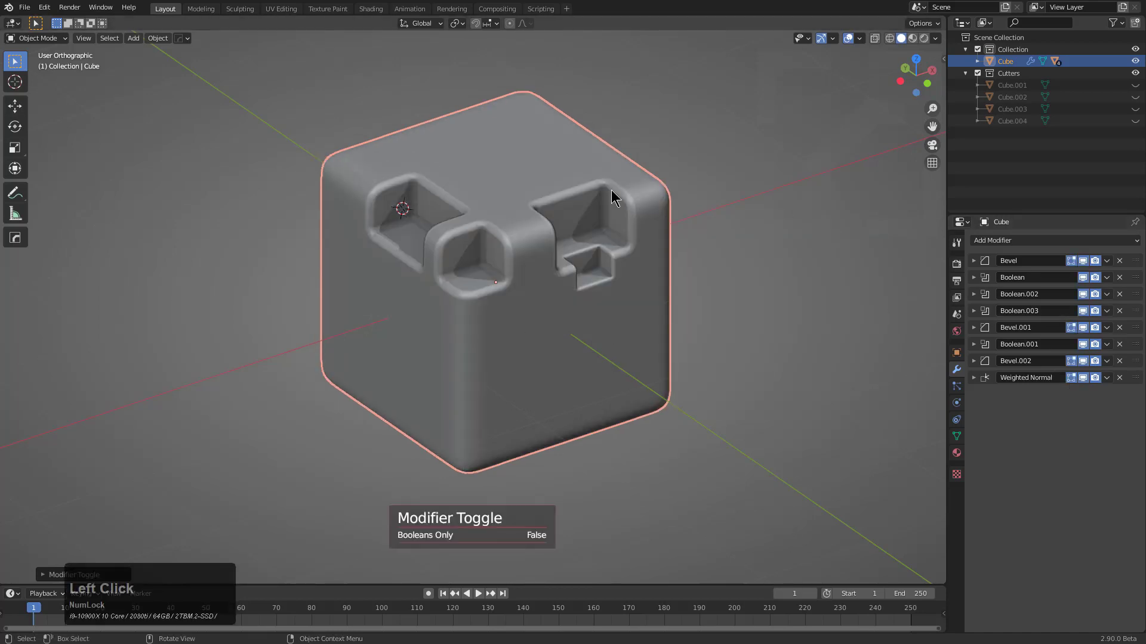
Step: Toggle only the main cube's booleans off in the viewport and back on, with Booleans Only set to True
key("q")
mouse_move(525, 214)
mouse_move(761, 292)
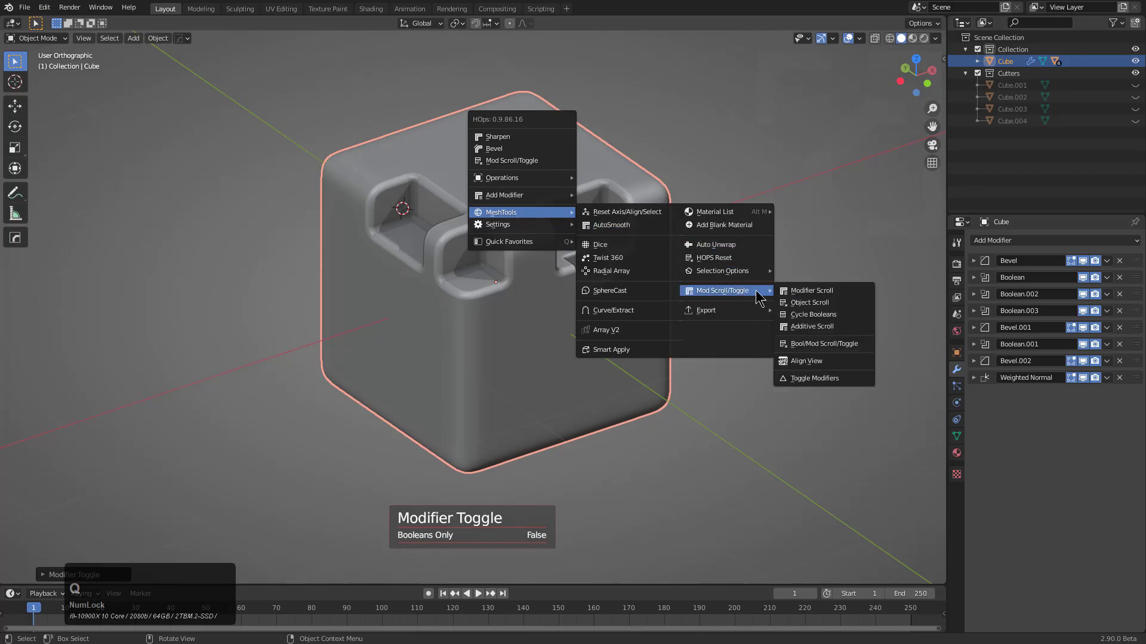
left_click(807, 378)
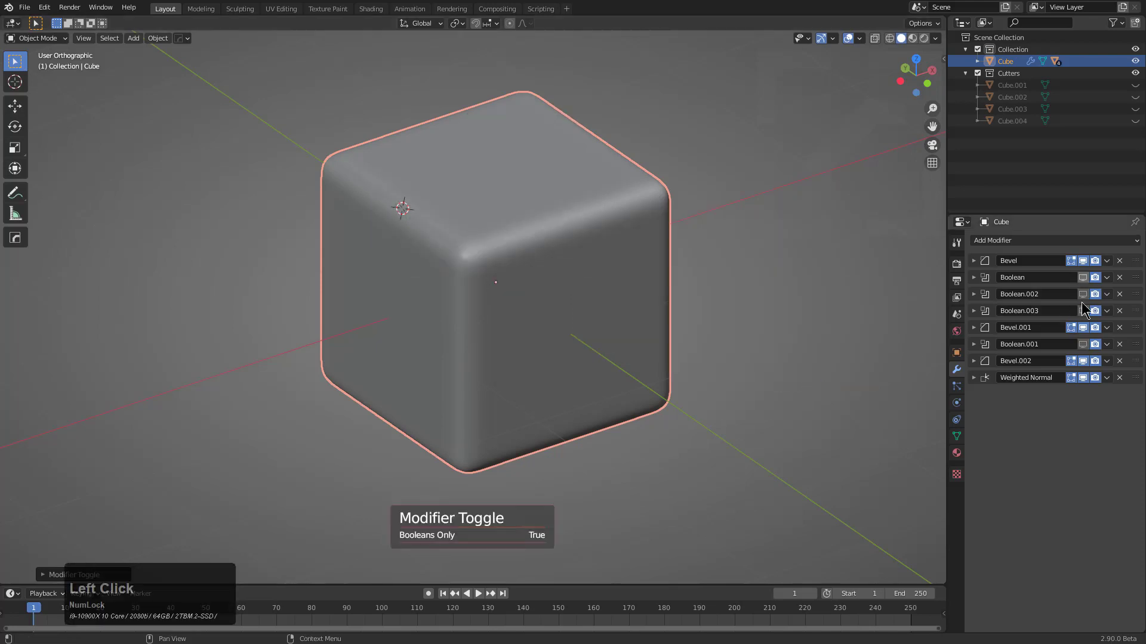
key("q")
mouse_move(638, 241)
mouse_move(826, 335)
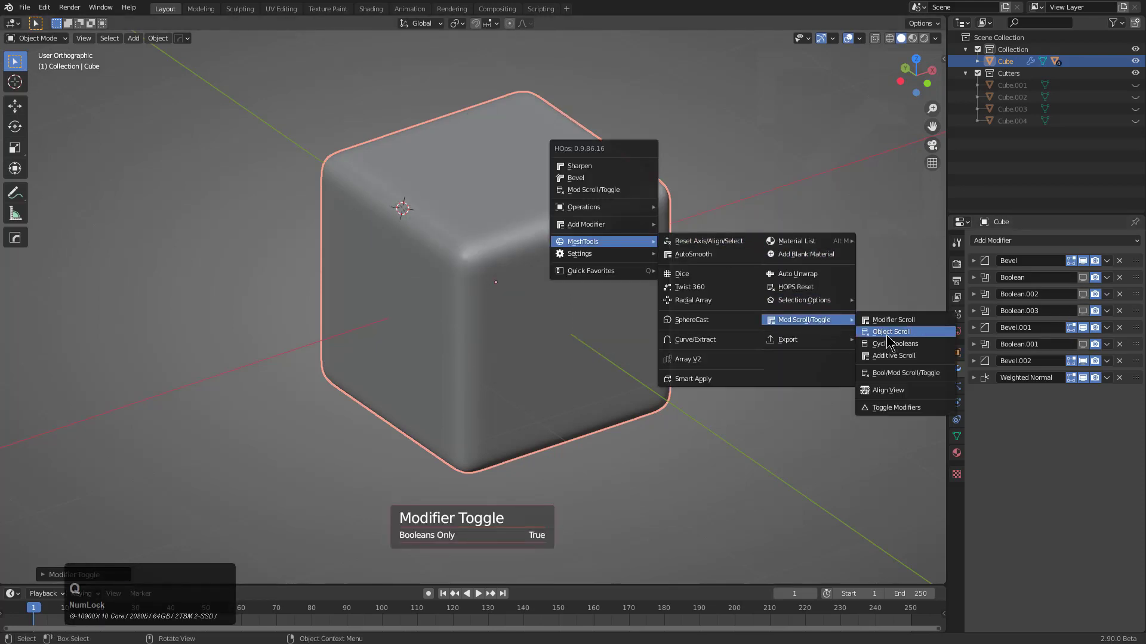
left_click(893, 407)
left_click(893, 407)
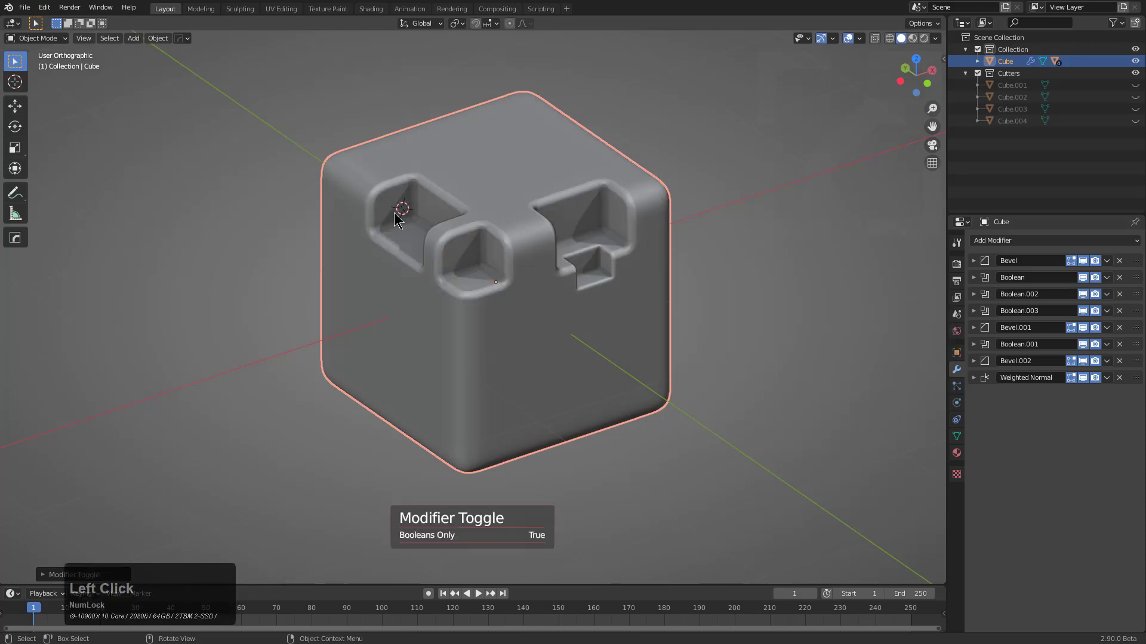
Step: Bring up the Toggle Modifiers option among the HOps Mod Scroll/Toggle tools
key("q")
mouse_move(574, 239)
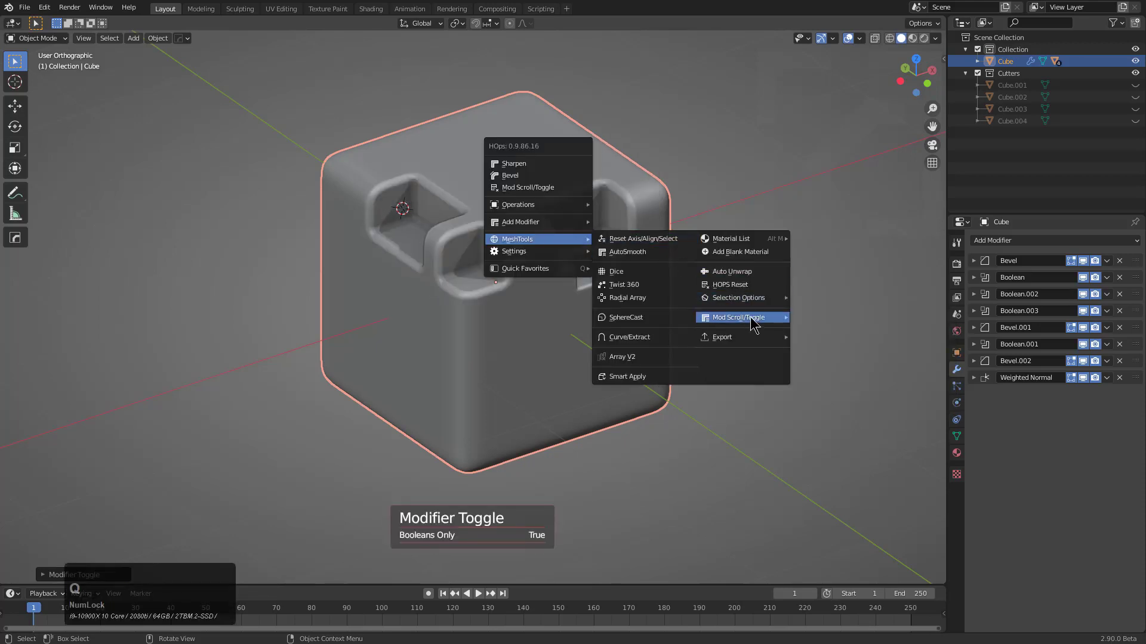
mouse_move(767, 319)
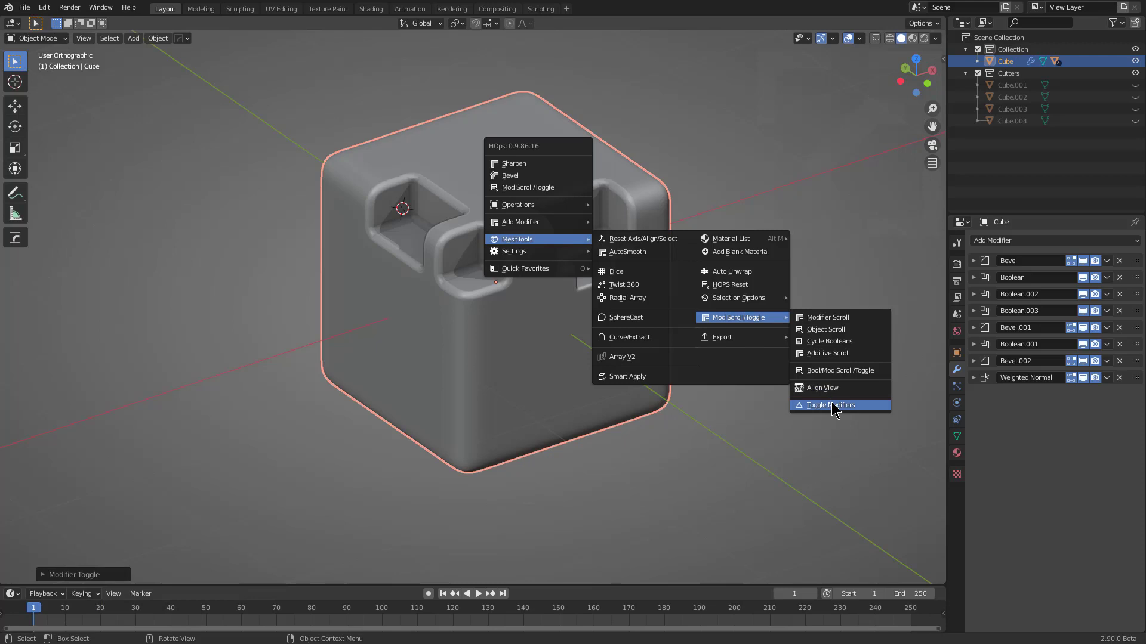